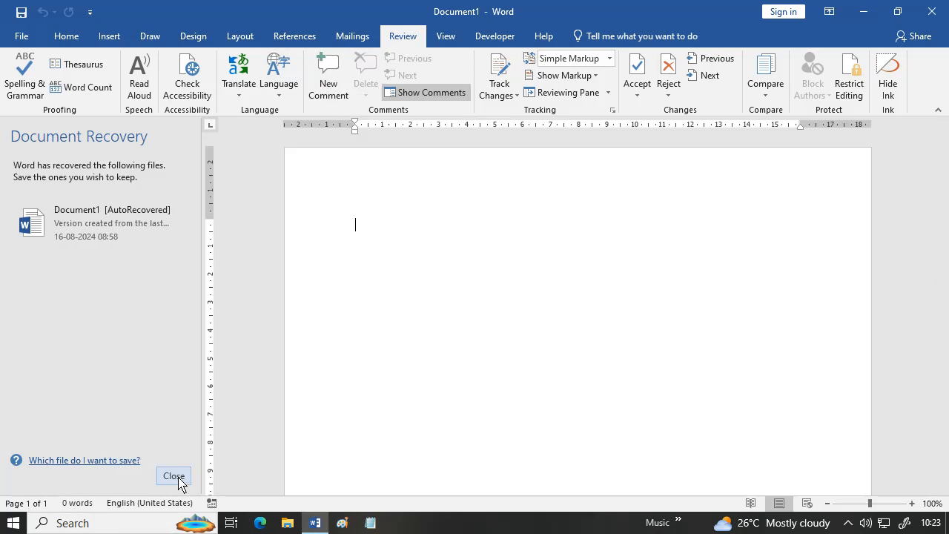
# - Close the Document Recovery pane and discard the recovered files
pyautogui.click(178, 483)
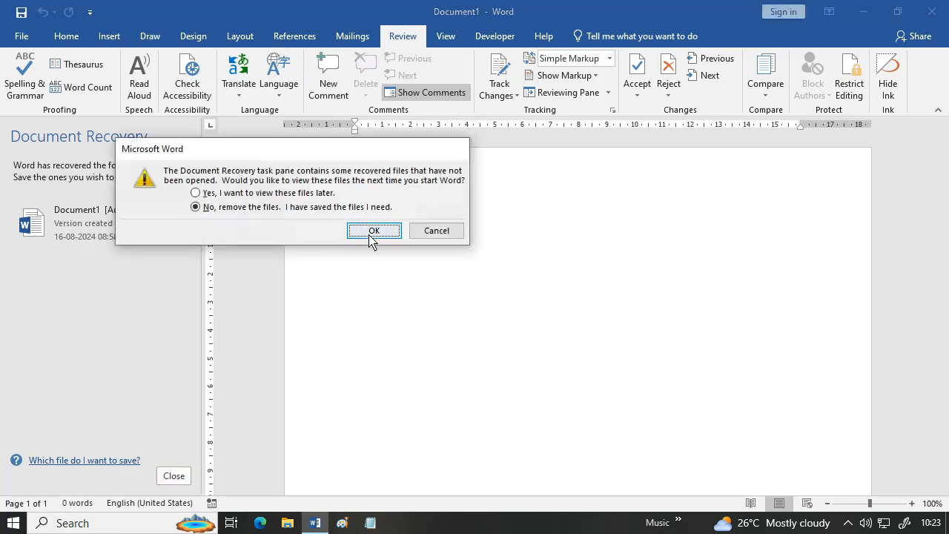
pyautogui.click(372, 231)
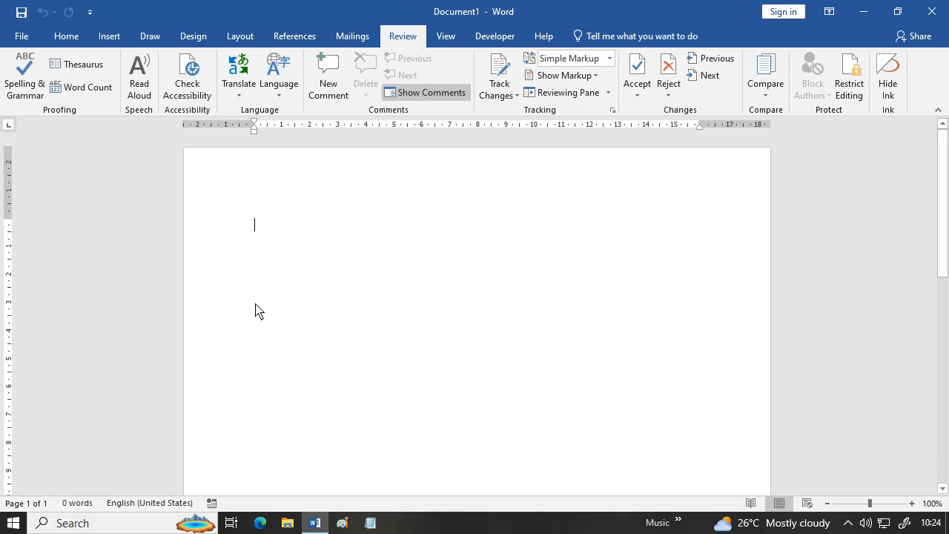
# - Generate five sample paragraphs with =rand(5) and misspell words as tto, addy, produyced and docuhment
pyautogui.write('=rand')
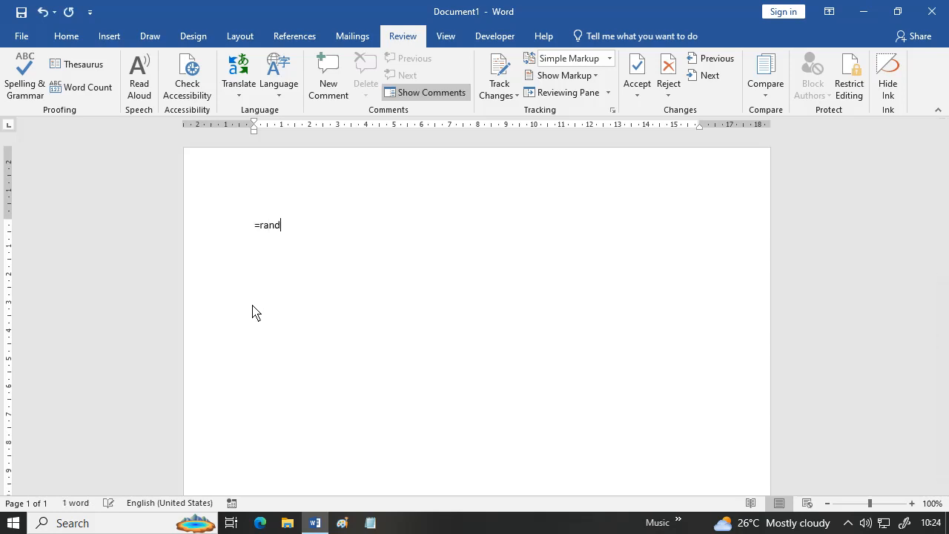
pyautogui.write('(5)')
pyautogui.press('Return')
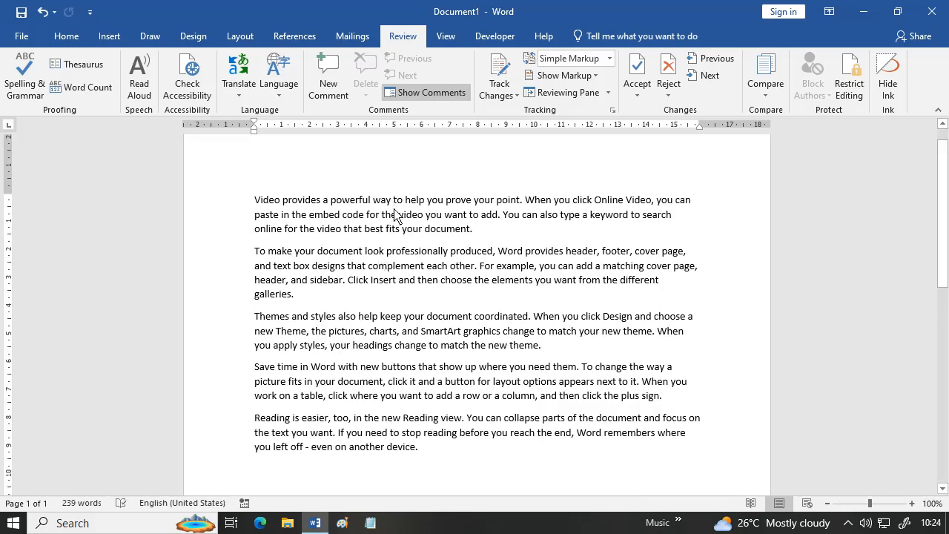
pyautogui.write('t')
pyautogui.click(498, 215)
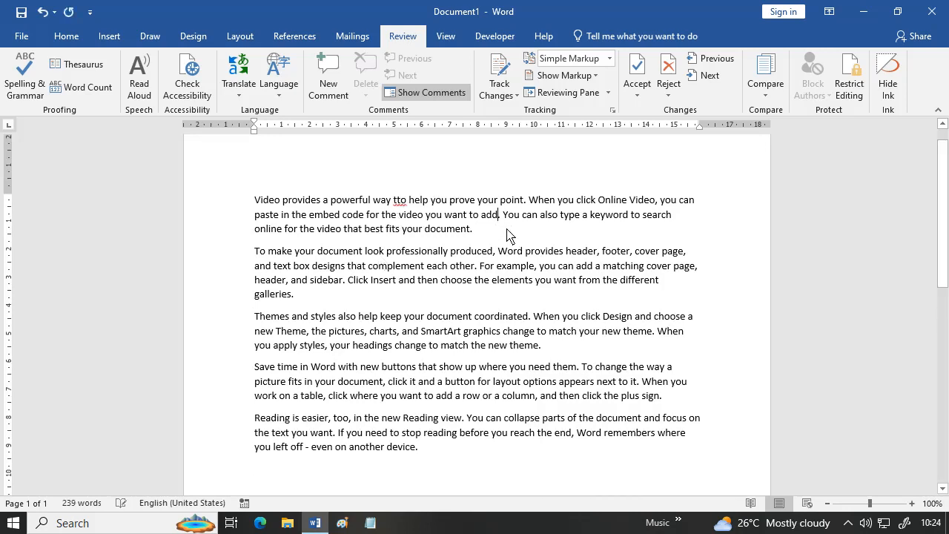
pyautogui.write('y')
pyautogui.click(497, 251)
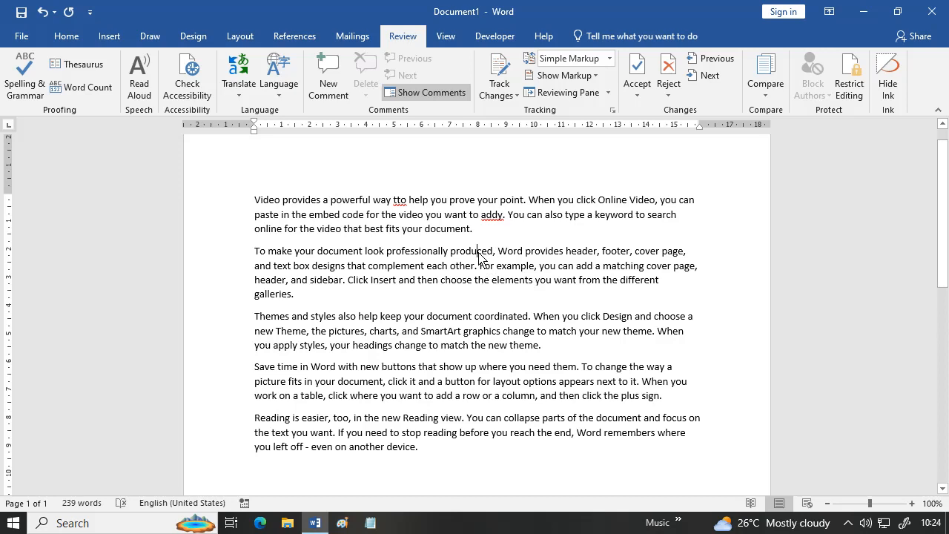
pyautogui.write('y')
pyautogui.click(454, 318)
pyautogui.write('h')
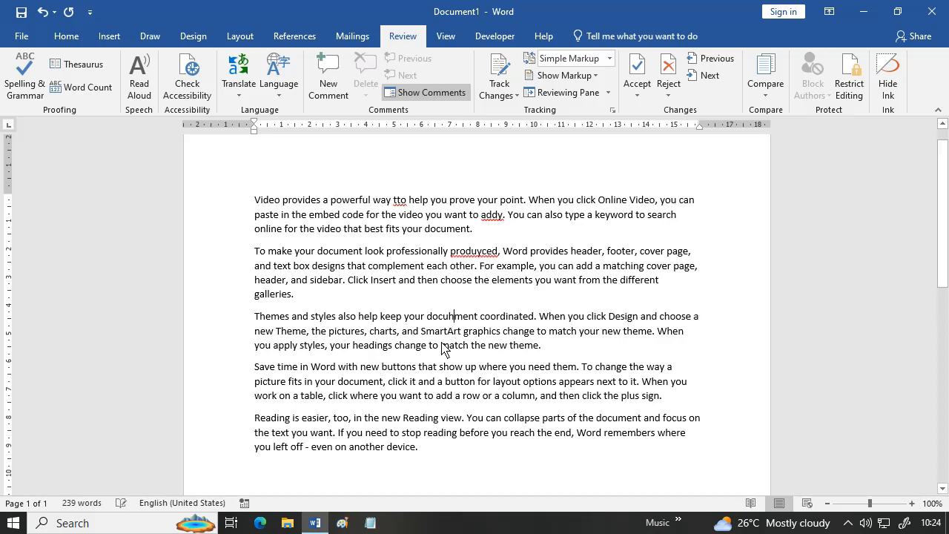
# - Capitalise 'match' and 'your' in paragraph three to read 'Match' and 'Your'
pyautogui.click(441, 347)
pyautogui.write('M')
pyautogui.press('Delete')
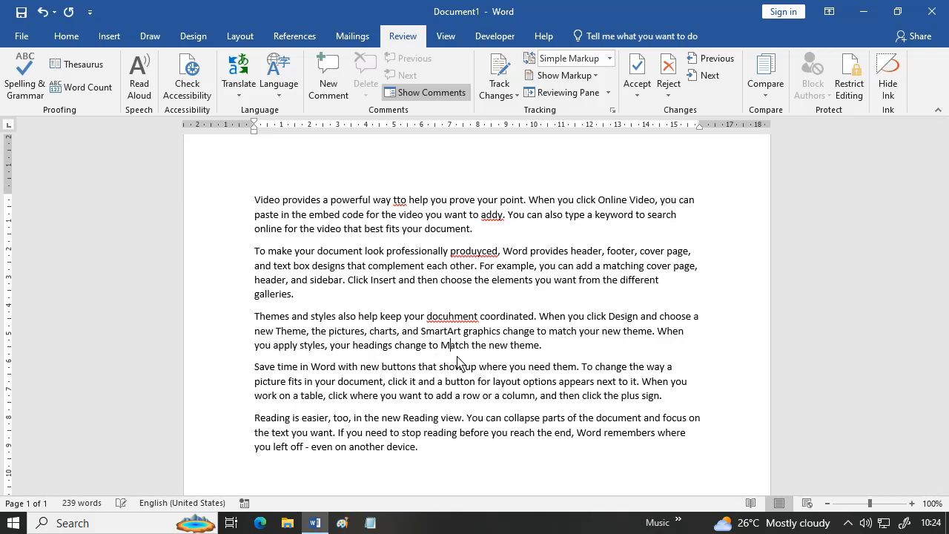
pyautogui.click(330, 345)
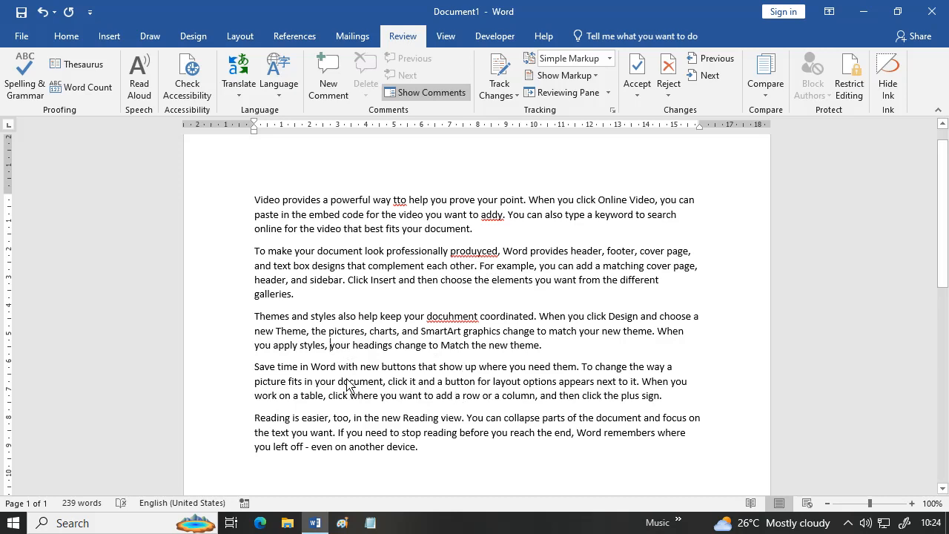
pyautogui.write('Y')
pyautogui.press('Delete')
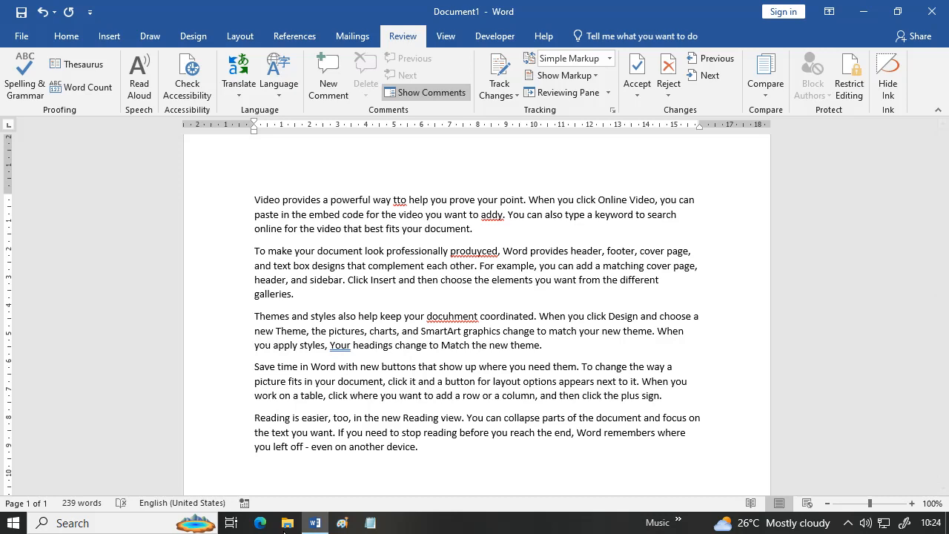
# - Insert stray h letters to create typos like 'theh' and 'bhefore' in the later paragraphs
pyautogui.click(381, 418)
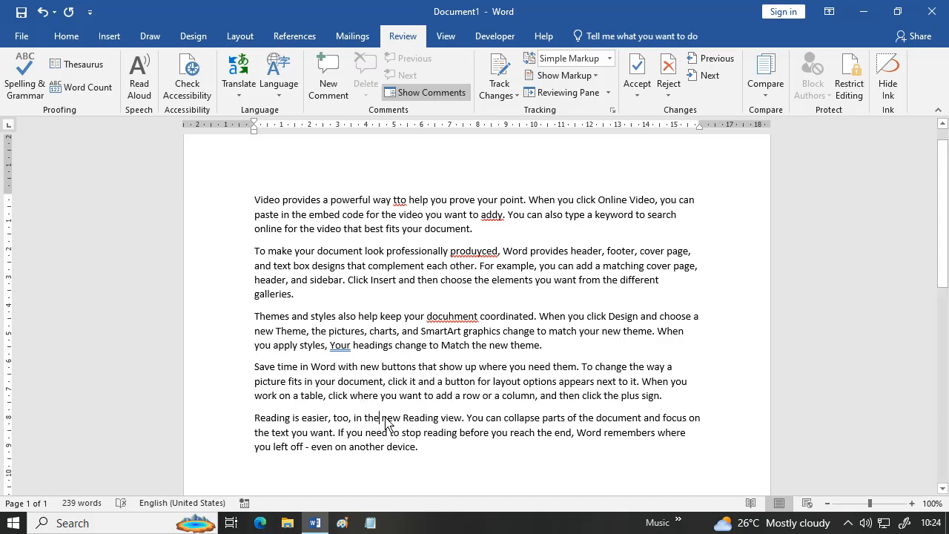
pyautogui.write('h')
pyautogui.click(445, 455)
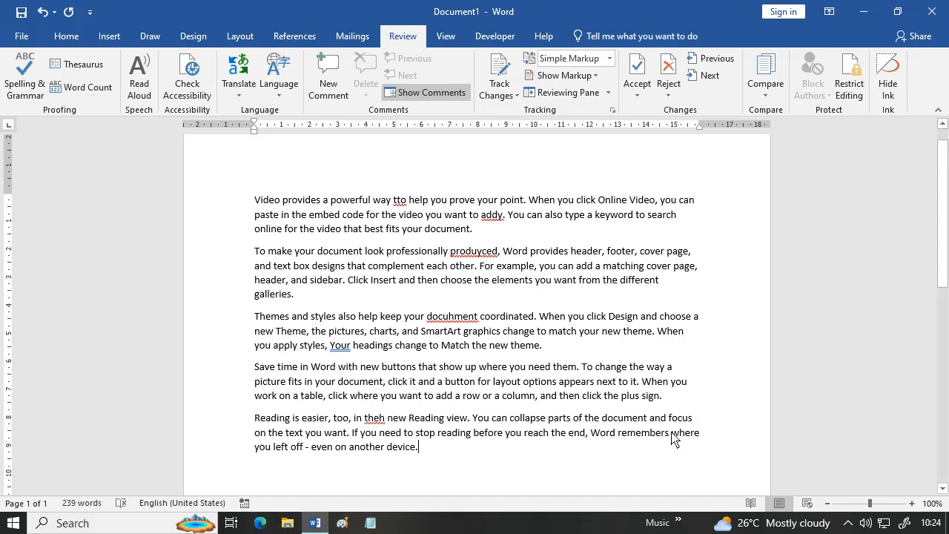
pyautogui.click(651, 418)
pyautogui.write('h')
pyautogui.click(480, 434)
pyautogui.write('h')
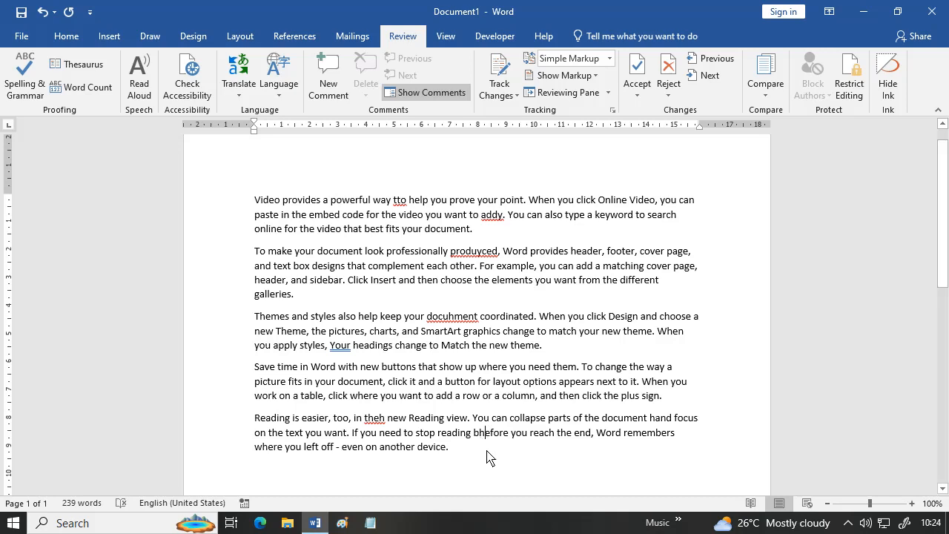
pyautogui.click(486, 482)
pyautogui.click(477, 267)
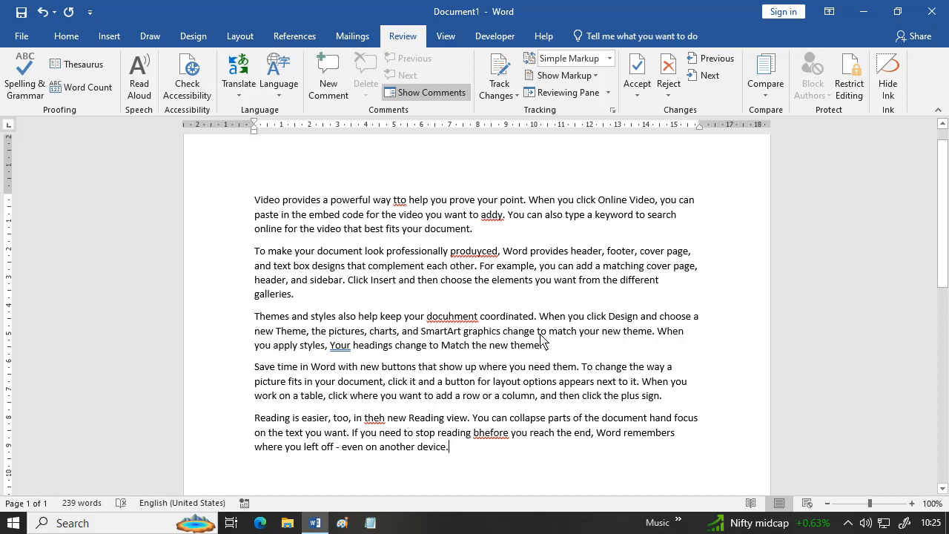
# - Run Spelling & Grammar, accepting before, to, add, produced, document, your and the
pyautogui.click(17, 74)
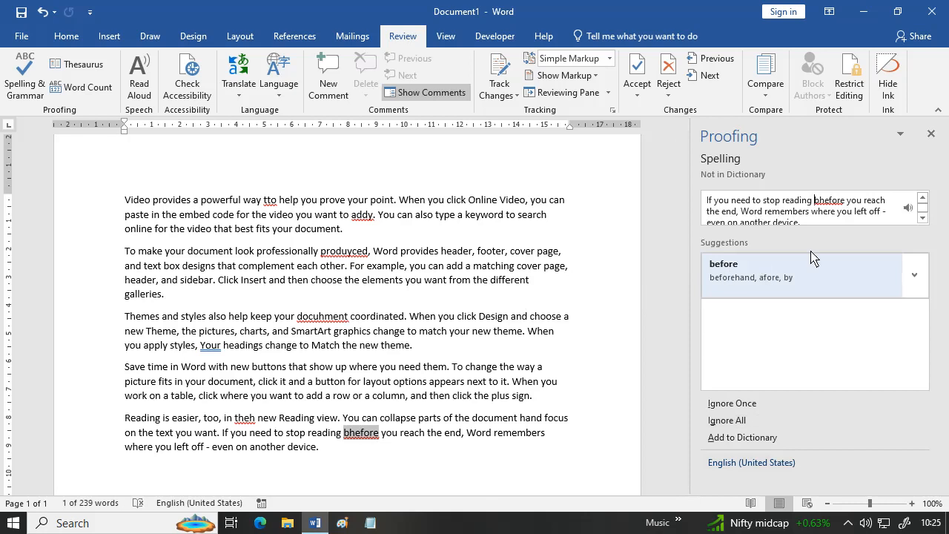
pyautogui.click(771, 285)
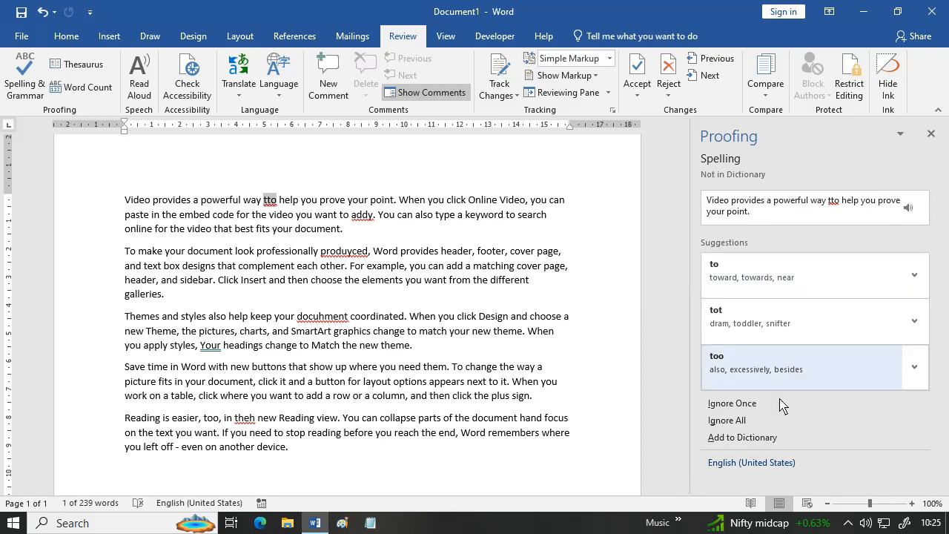
pyautogui.click(752, 275)
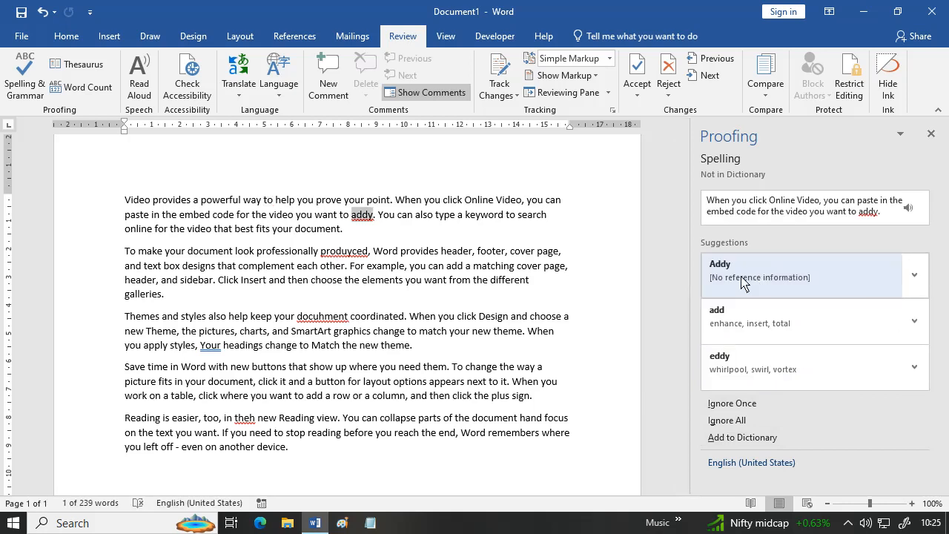
pyautogui.click(756, 335)
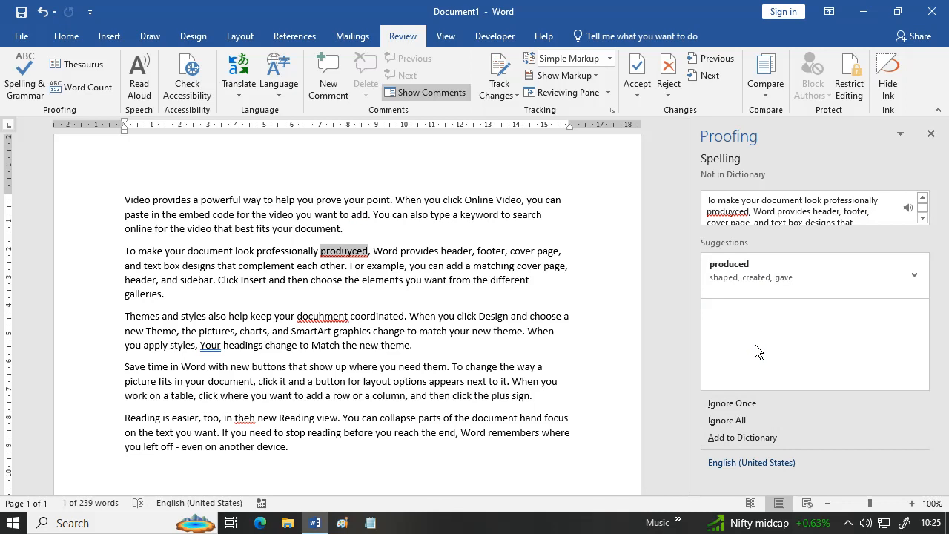
pyautogui.click(756, 281)
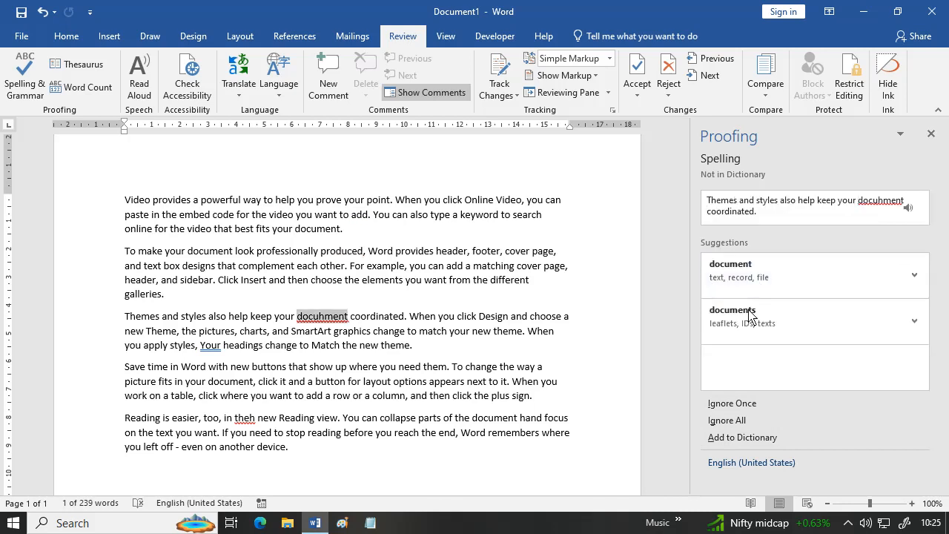
pyautogui.click(772, 282)
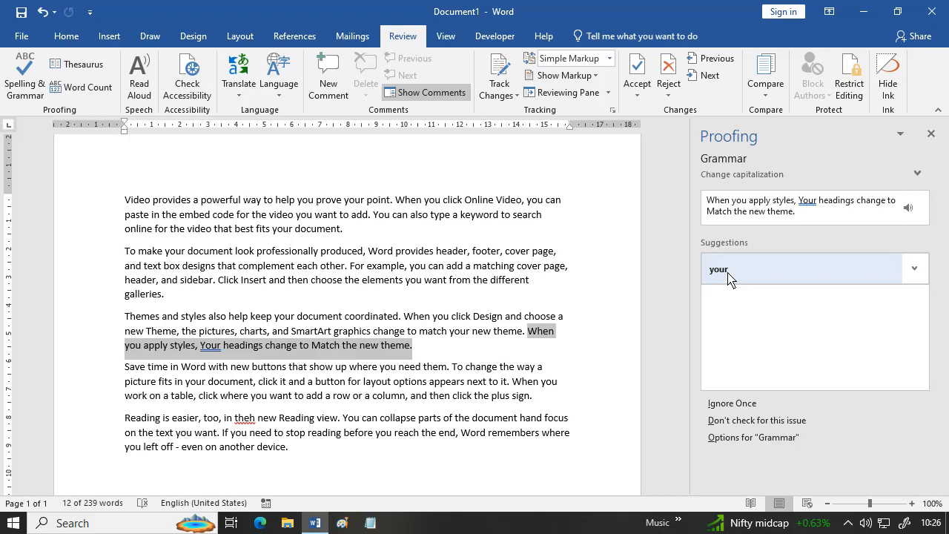
pyautogui.click(767, 274)
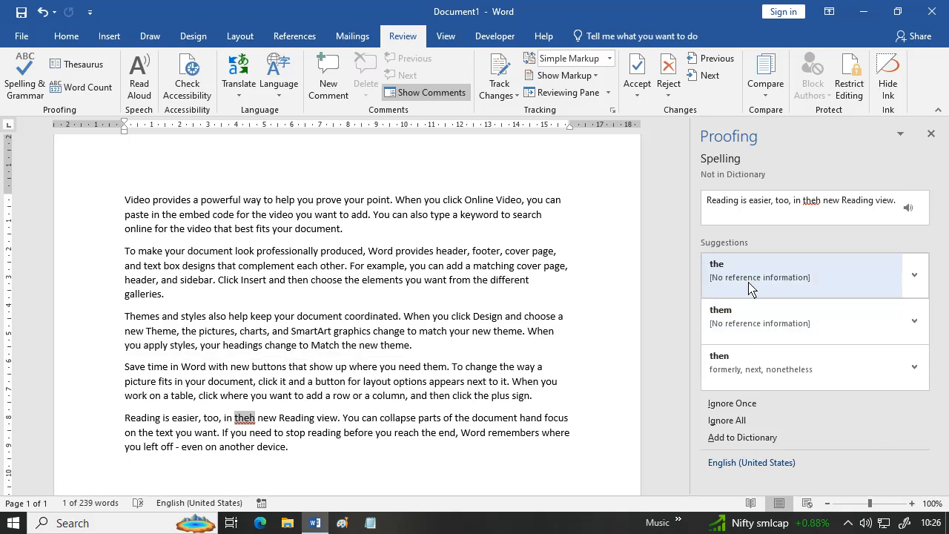
pyautogui.click(747, 286)
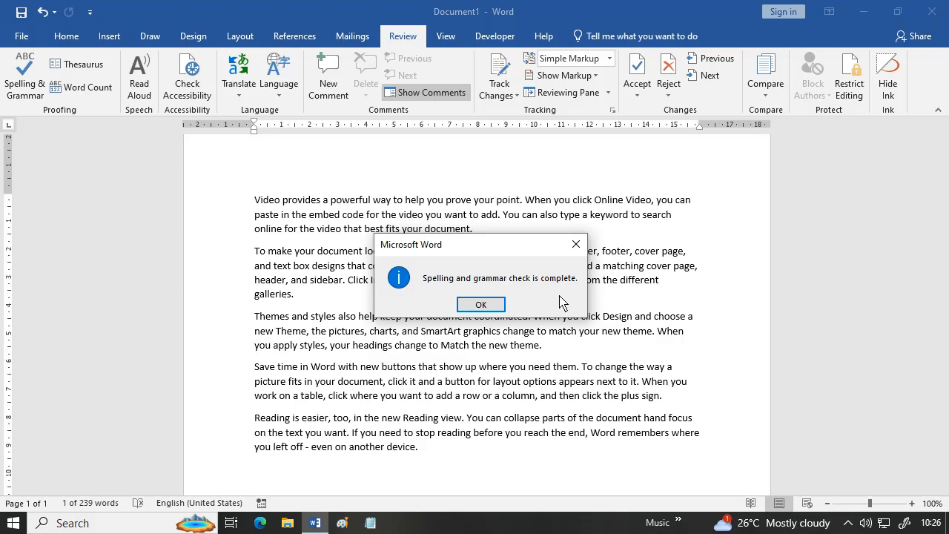
pyautogui.click(480, 306)
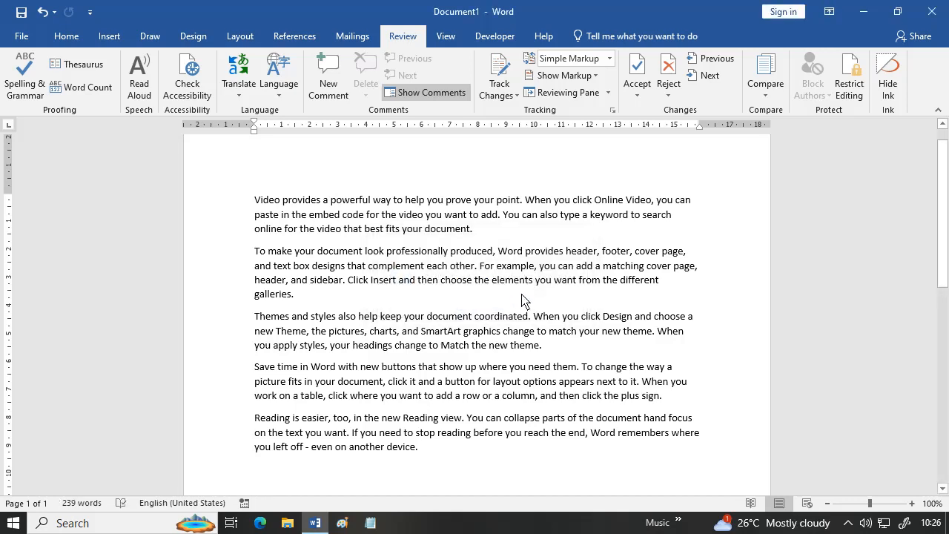
pyautogui.click(415, 216)
pyautogui.write('g')
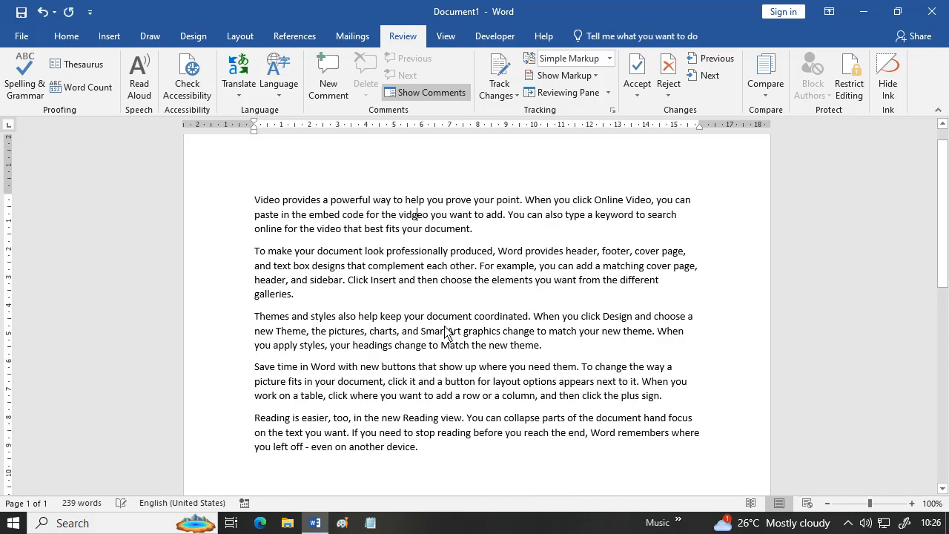
pyautogui.click(443, 331)
pyautogui.click(463, 316)
pyautogui.write('g')
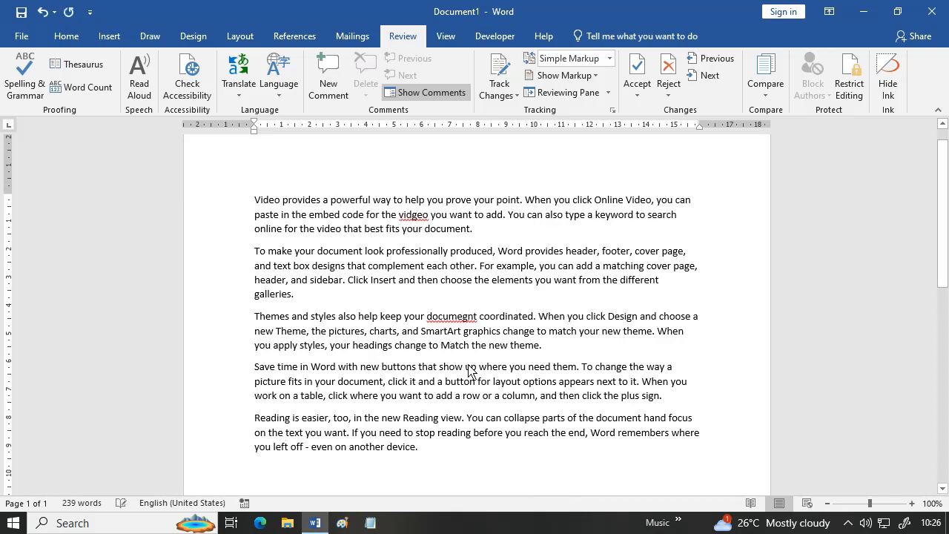
pyautogui.click(479, 368)
pyautogui.write('g')
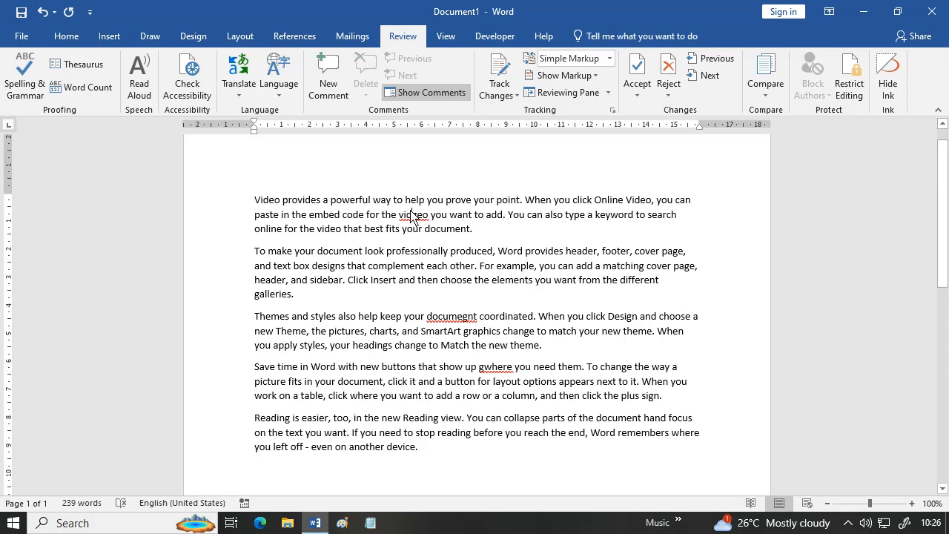
pyautogui.rightClick(413, 215)
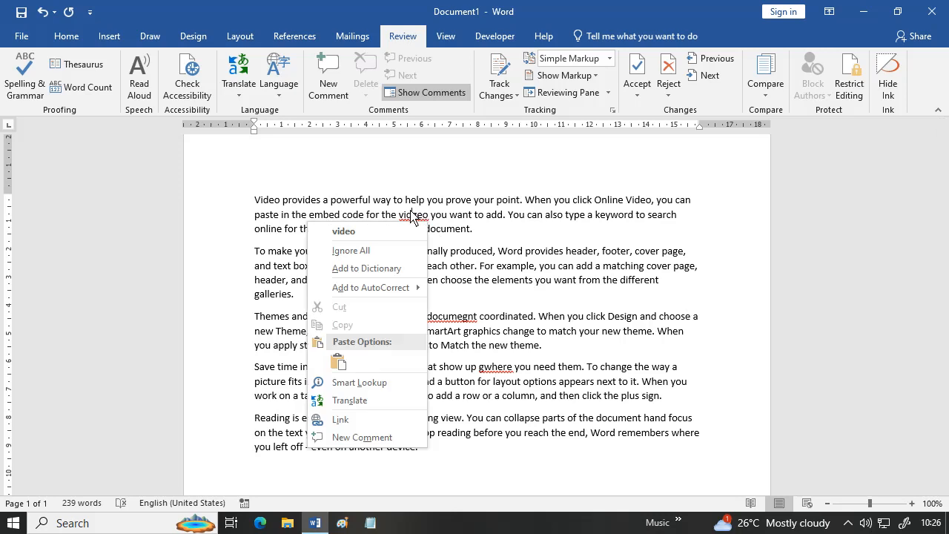
pyautogui.click(364, 231)
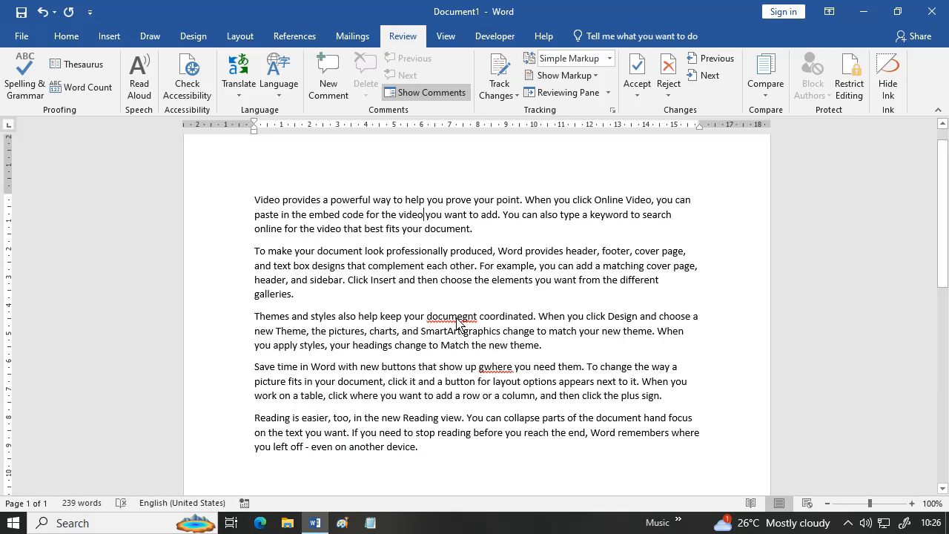
pyautogui.rightClick(457, 319)
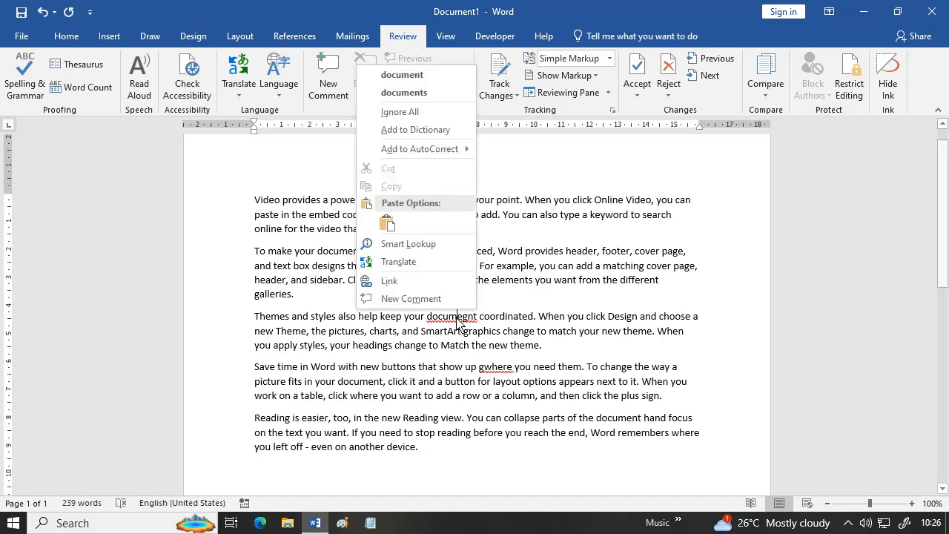
pyautogui.click(441, 78)
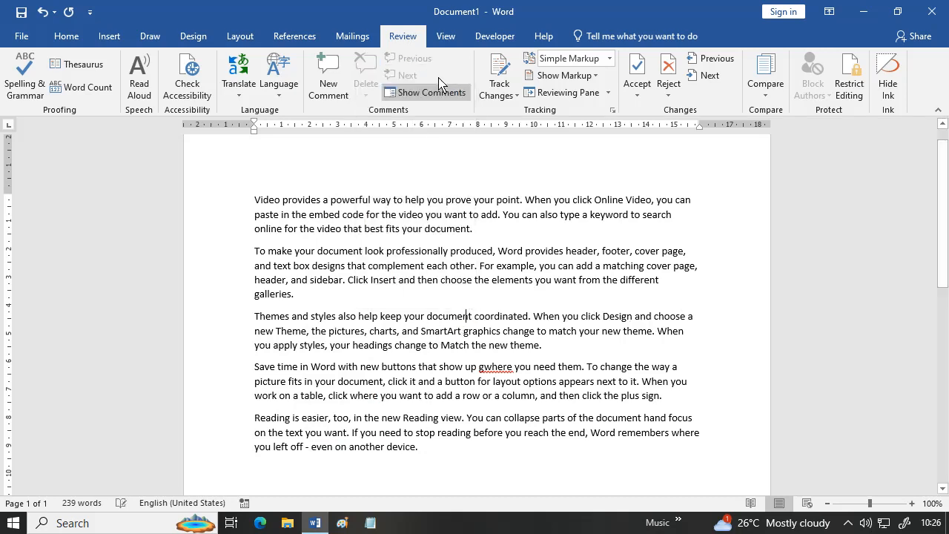
pyautogui.rightClick(499, 379)
pyautogui.click(447, 152)
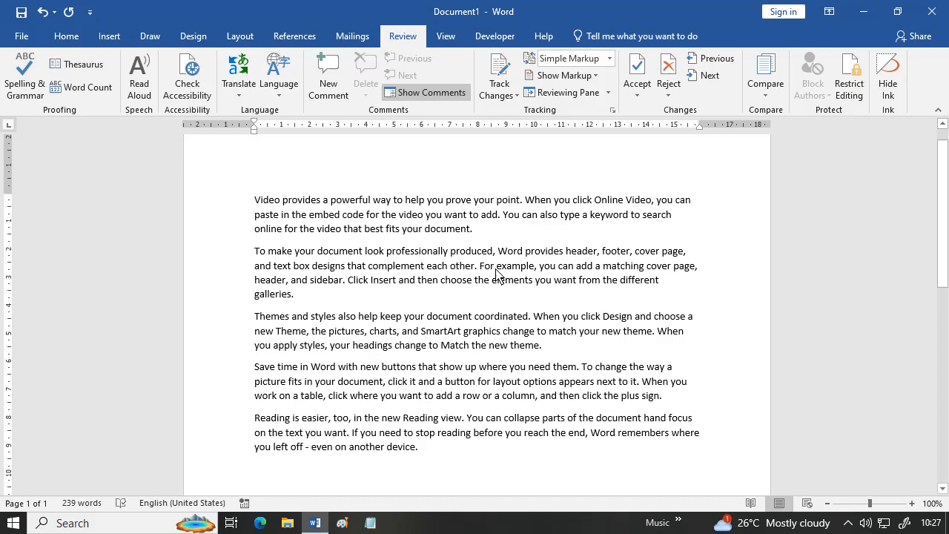
# - Replace 'way' with the Thesaurus synonym 'mode'
pyautogui.doubleClick(390, 204)
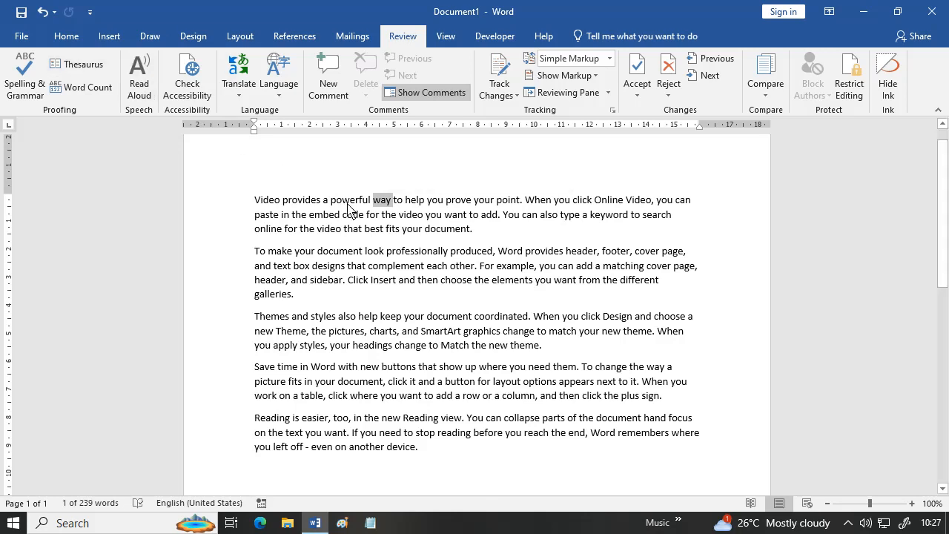
pyautogui.click(76, 64)
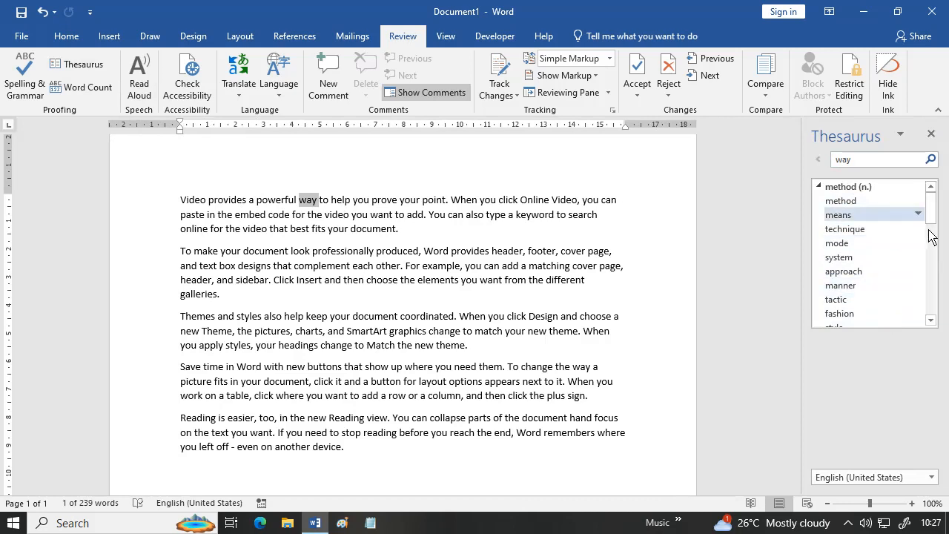
pyautogui.moveTo(937, 221)
pyautogui.mouseDown()
pyautogui.moveTo(948, 332)
pyautogui.moveTo(948, 223)
pyautogui.moveTo(948, 236)
pyautogui.mouseUp()
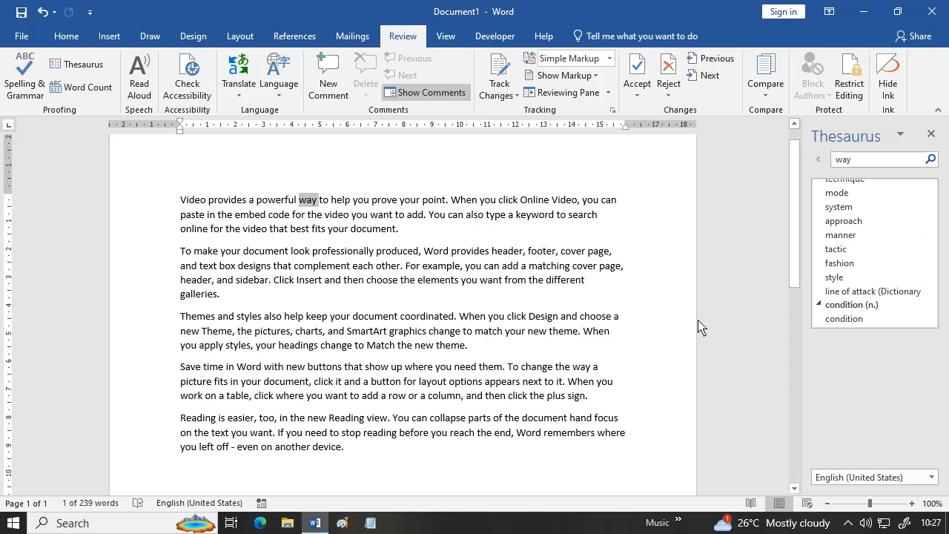
pyautogui.click(920, 193)
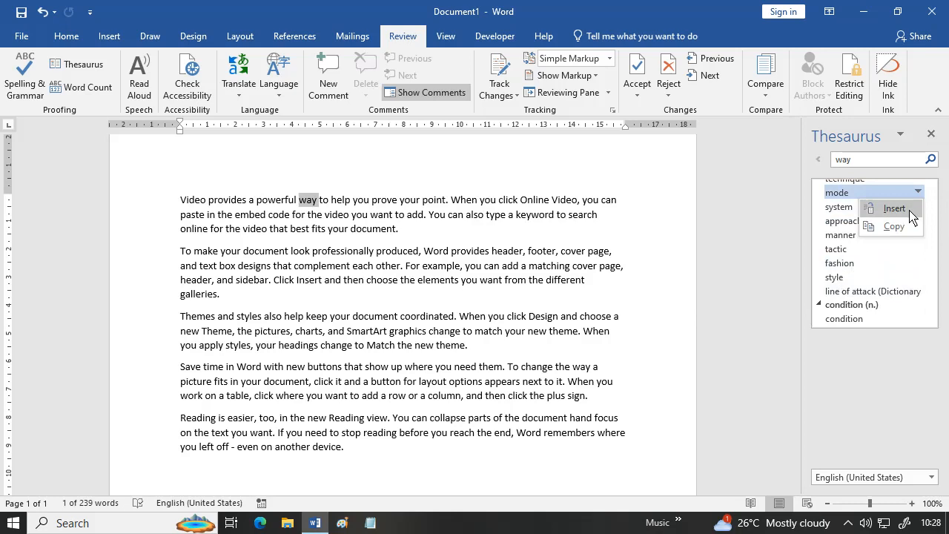
pyautogui.click(894, 209)
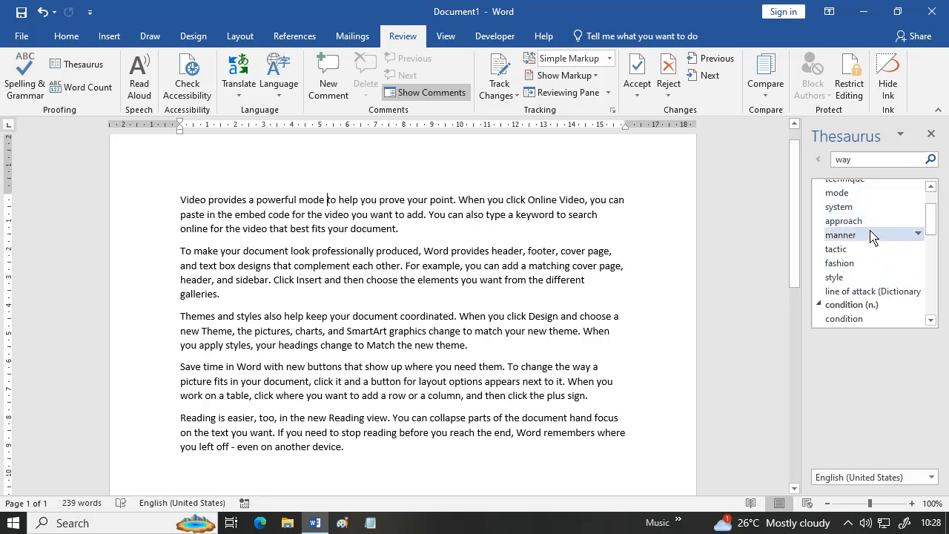
# - Replace 'help' with the Thesaurus synonym 'support'
pyautogui.doubleClick(343, 201)
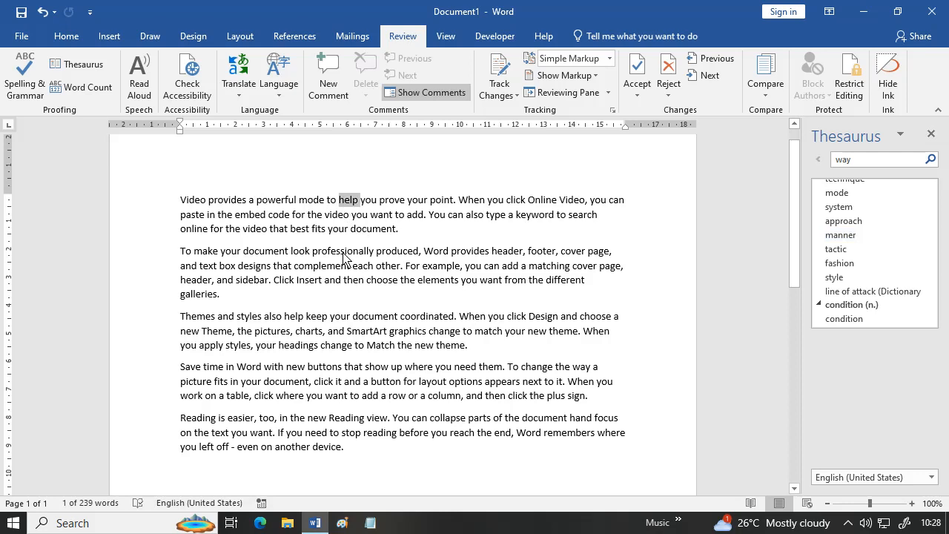
pyautogui.click(69, 64)
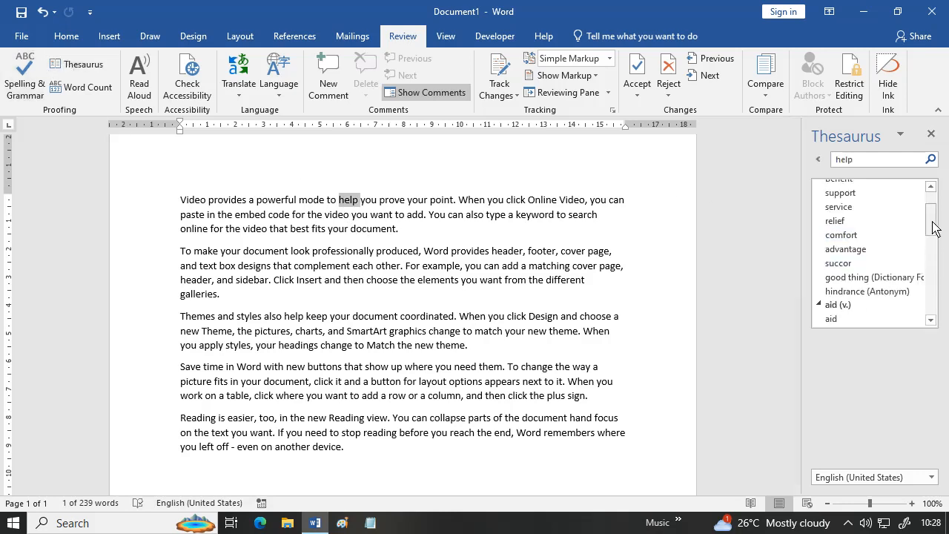
pyautogui.moveTo(933, 213); pyautogui.dragTo(935, 204)
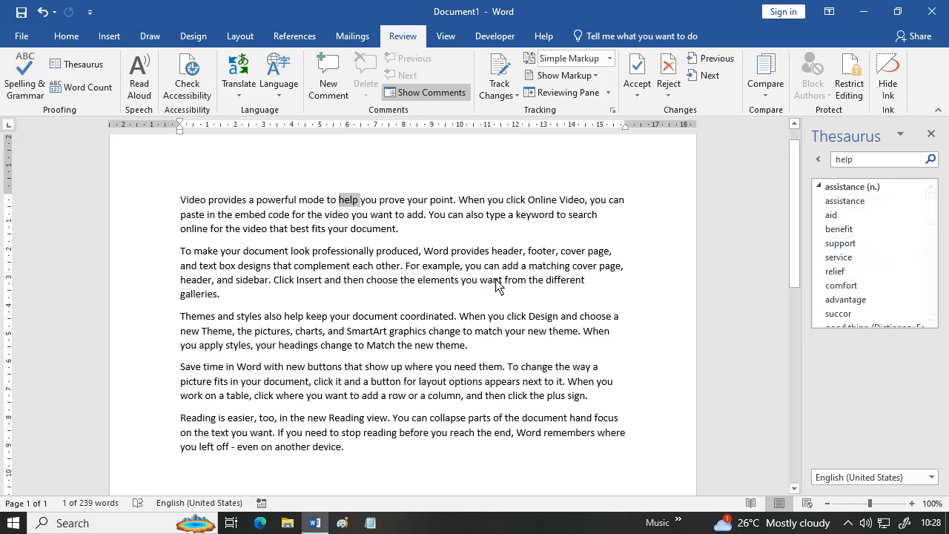
pyautogui.click(919, 243)
pyautogui.click(886, 258)
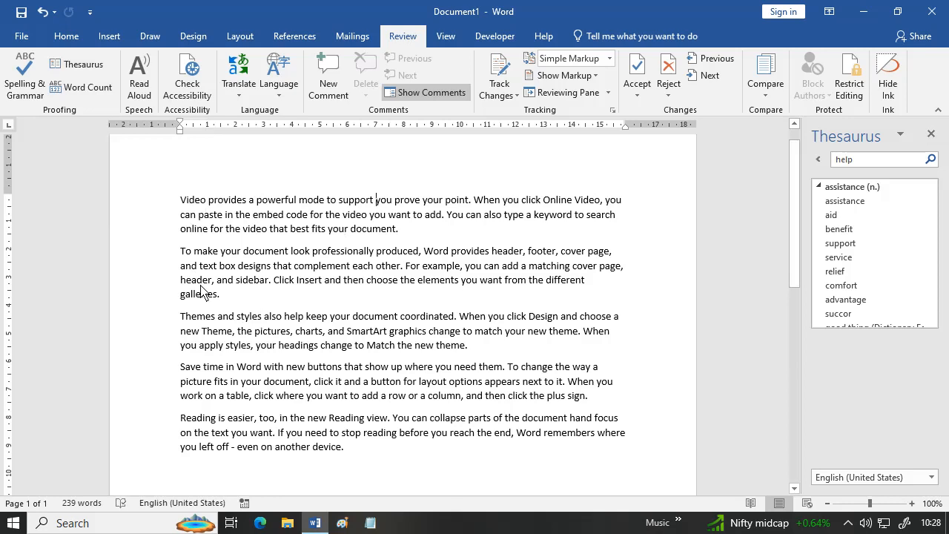
pyautogui.click(82, 100)
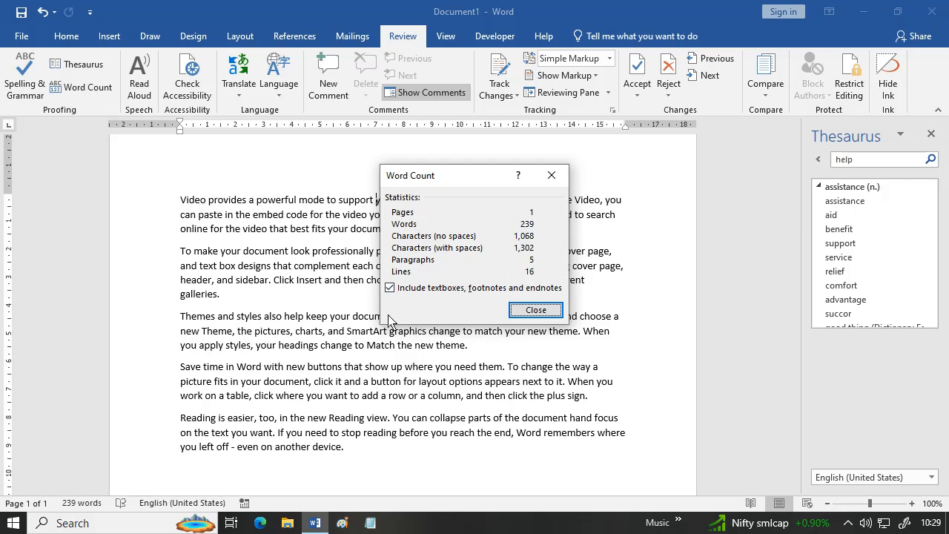
# - Close the Word Count statistics (239 words, 5 paragraphs) and the Thesaurus pane
pyautogui.click(555, 312)
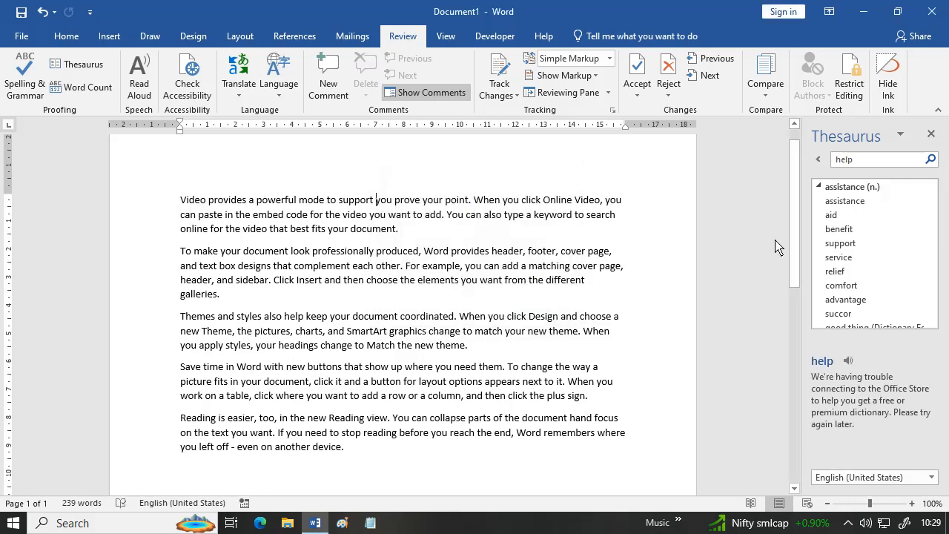
pyautogui.click(930, 135)
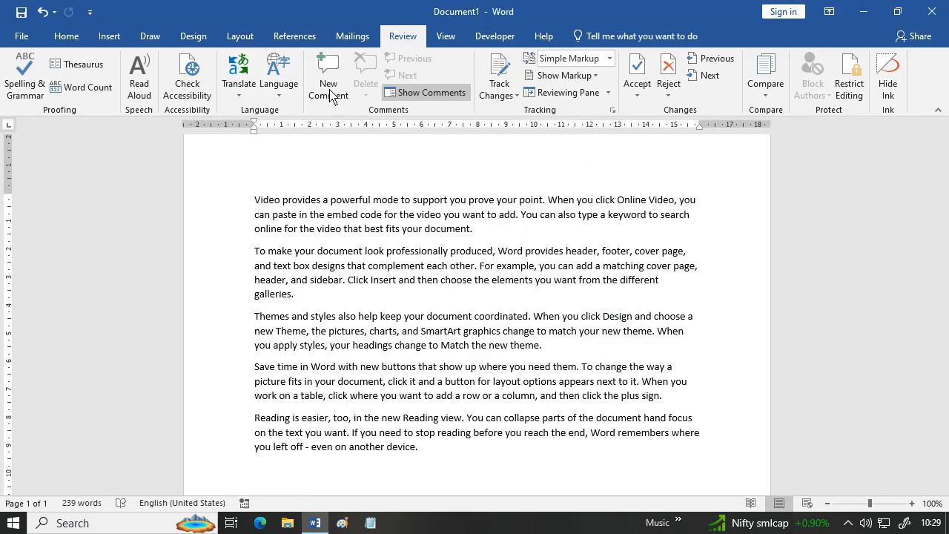
# - Read the document aloud, slow then slightly raise the reading speed, and pause playback
pyautogui.click(141, 91)
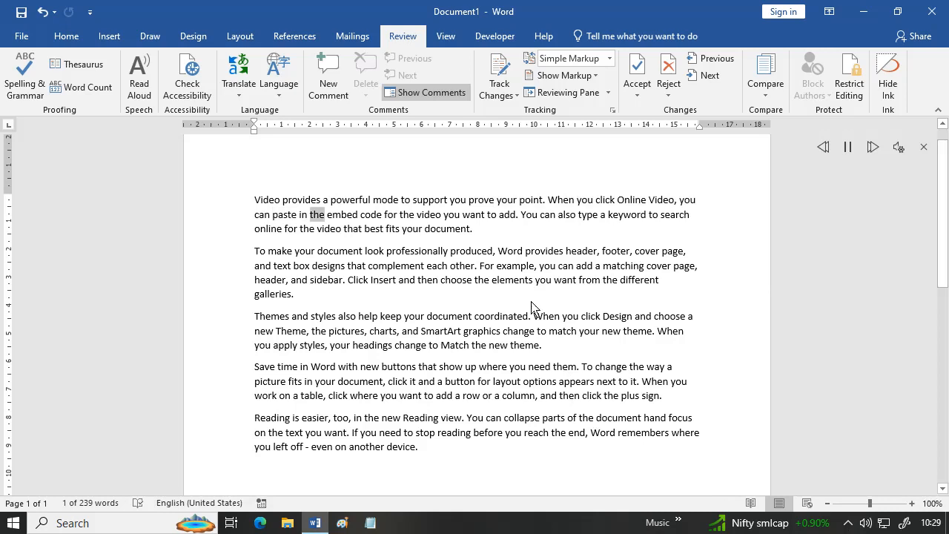
pyautogui.click(900, 148)
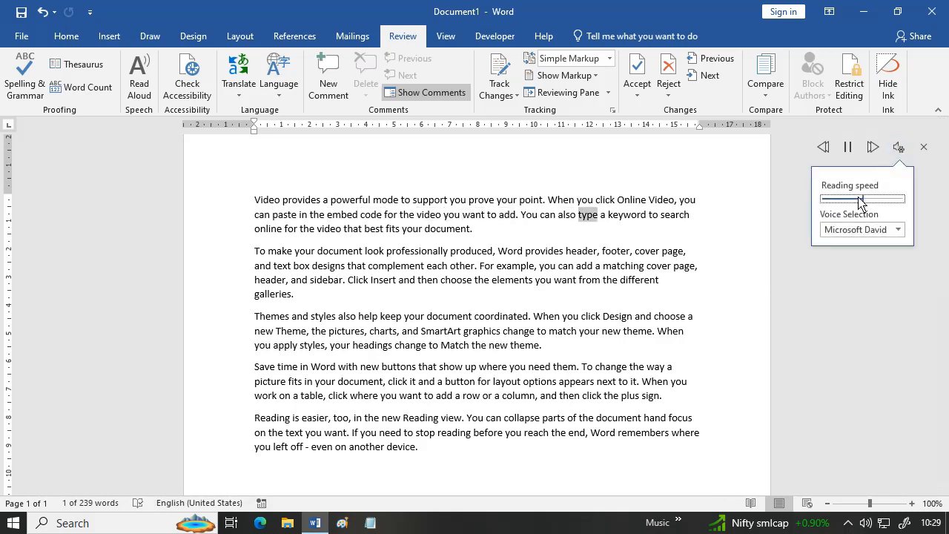
pyautogui.moveTo(866, 200); pyautogui.dragTo(850, 212)
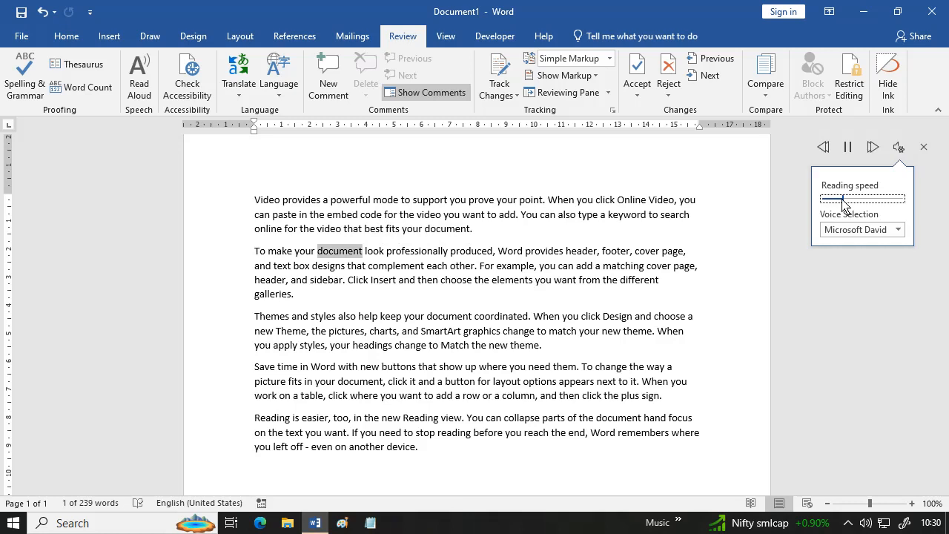
pyautogui.moveTo(843, 204); pyautogui.dragTo(855, 206)
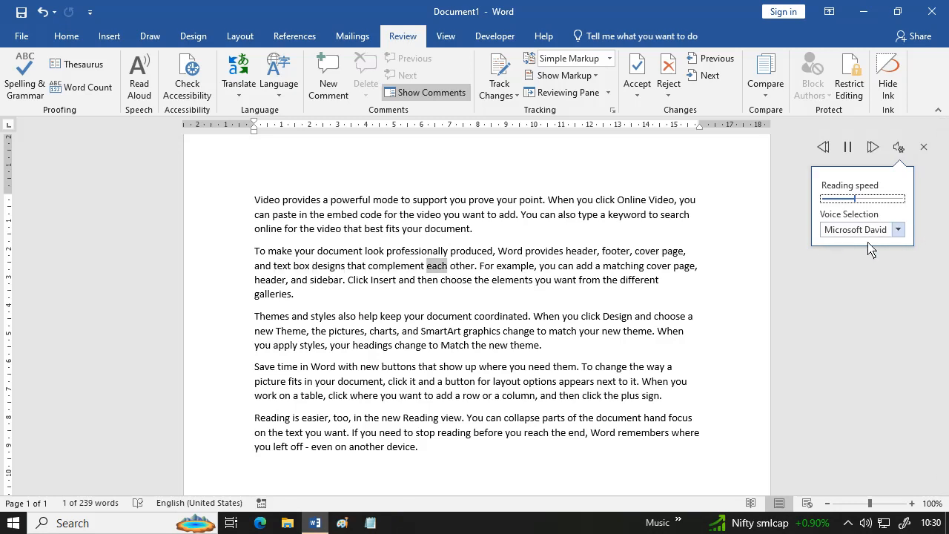
pyautogui.click(849, 148)
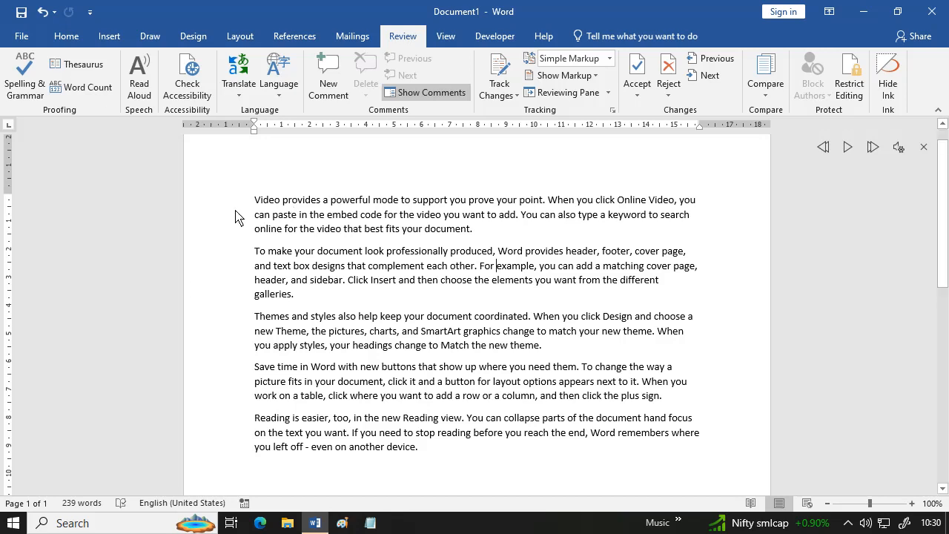
pyautogui.moveTo(237, 205); pyautogui.dragTo(335, 486)
pyautogui.click(335, 487)
# - Use the Translator's Document tab to translate the whole document into Marathi
pyautogui.click(242, 99)
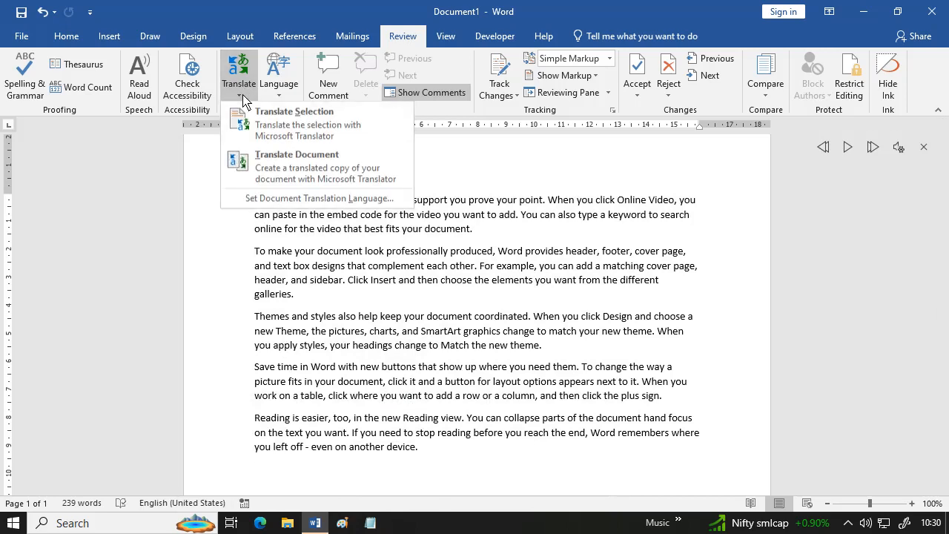
pyautogui.click(339, 138)
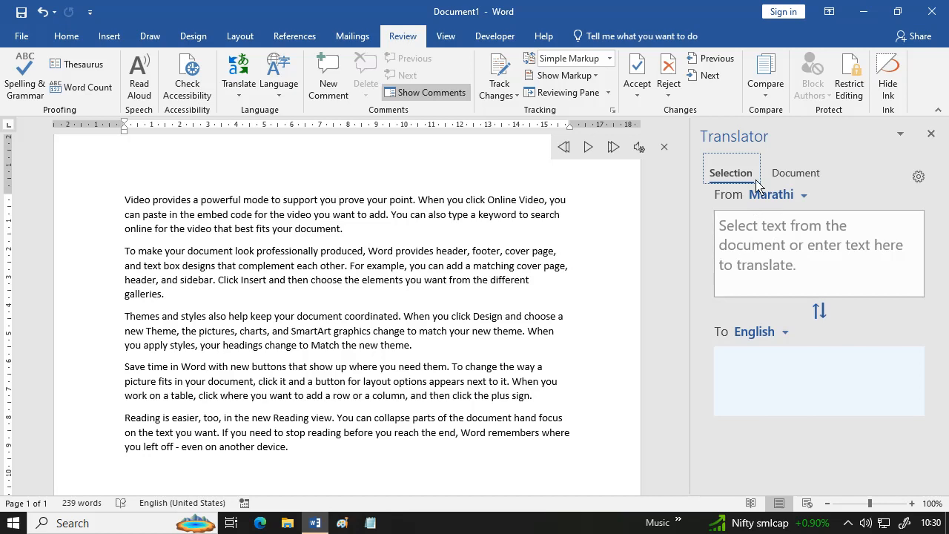
pyautogui.click(807, 183)
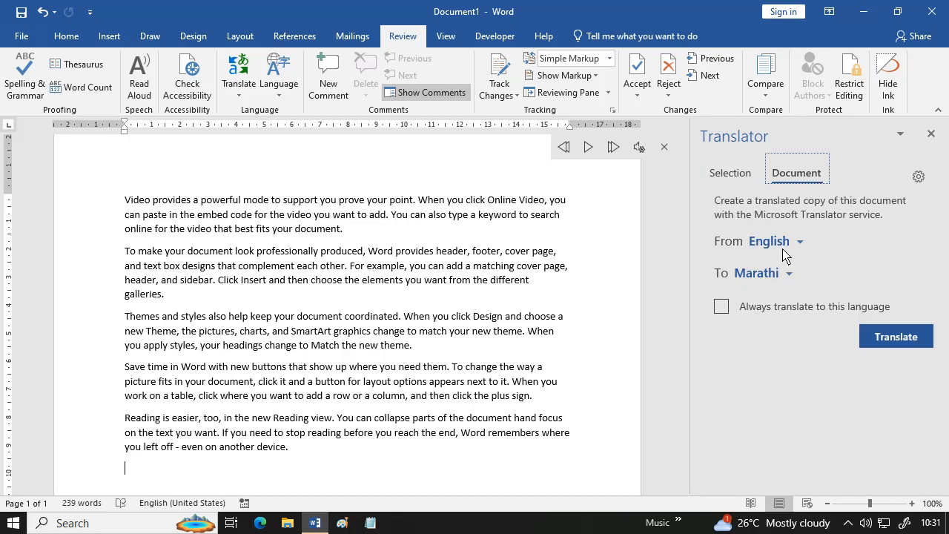
pyautogui.click(790, 275)
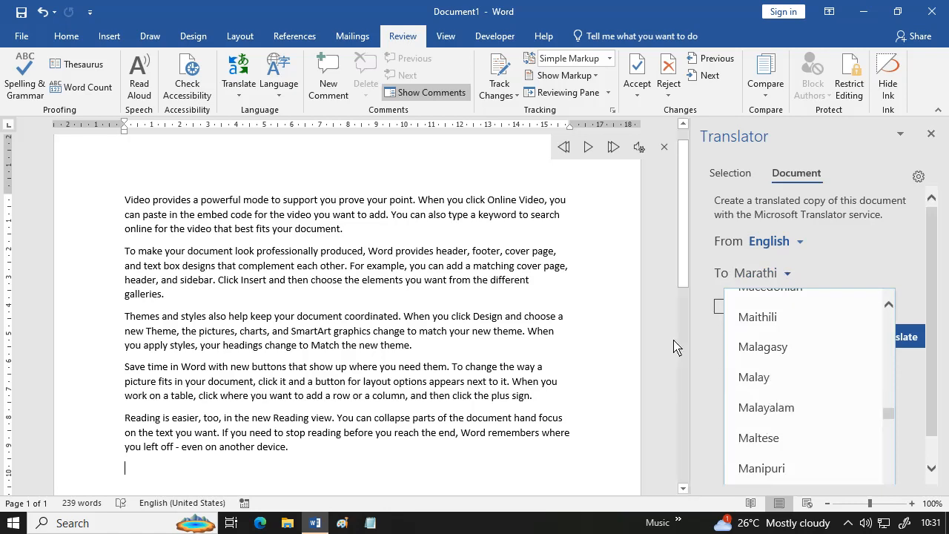
pyautogui.click(913, 325)
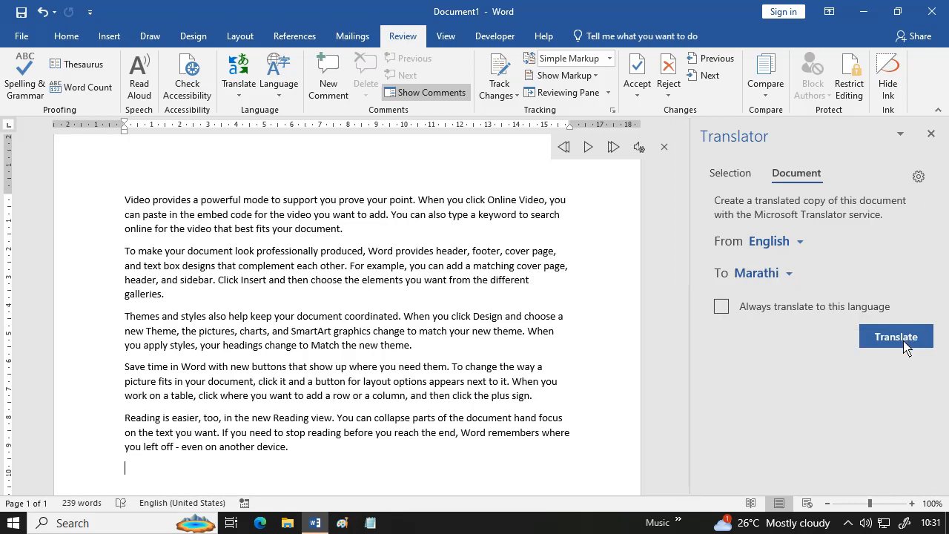
pyautogui.click(902, 340)
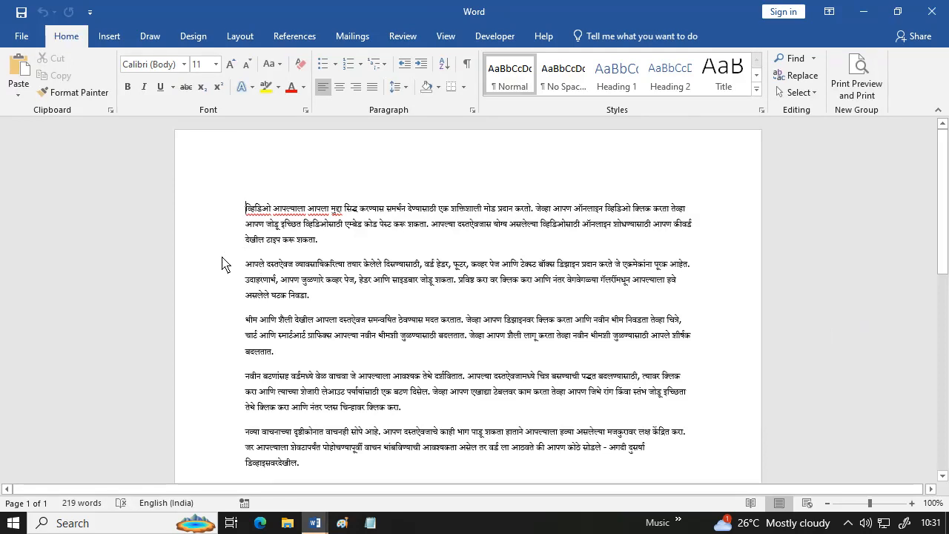
# - Browse the translated copy's File info view and Quick Access options without changes
pyautogui.click(371, 302)
pyautogui.click(22, 36)
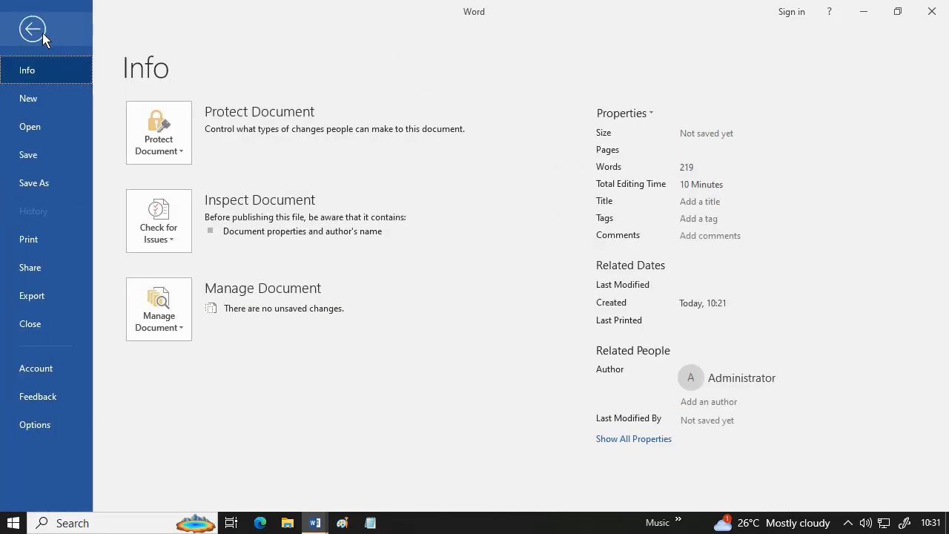
pyautogui.click(40, 33)
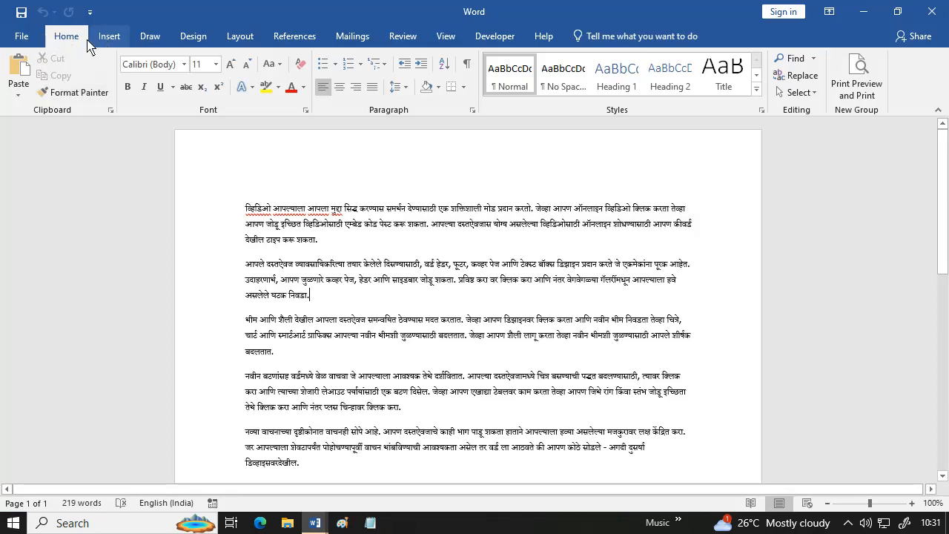
pyautogui.click(90, 12)
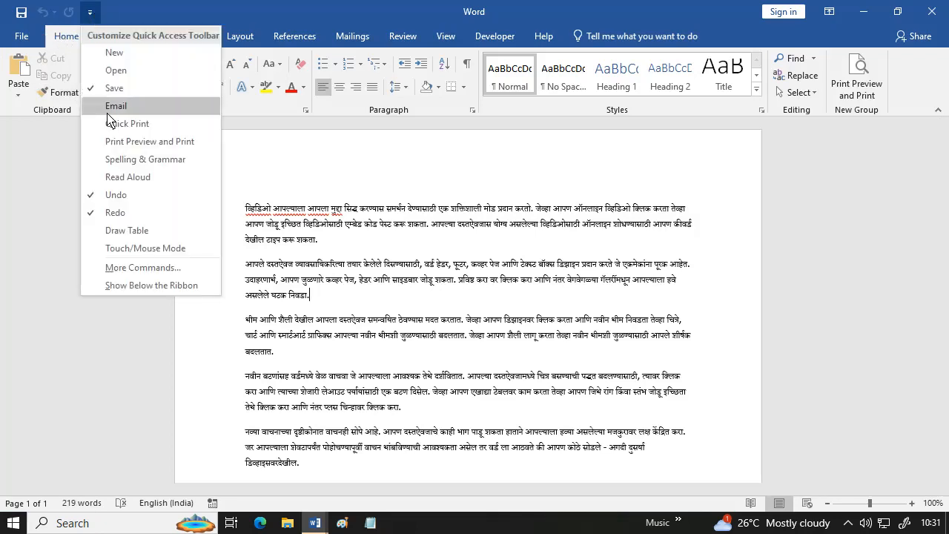
pyautogui.click(335, 287)
# - Switch to the English Document1 window and close the Language options and Translator pane
pyautogui.scroll(-3, 382, 381)
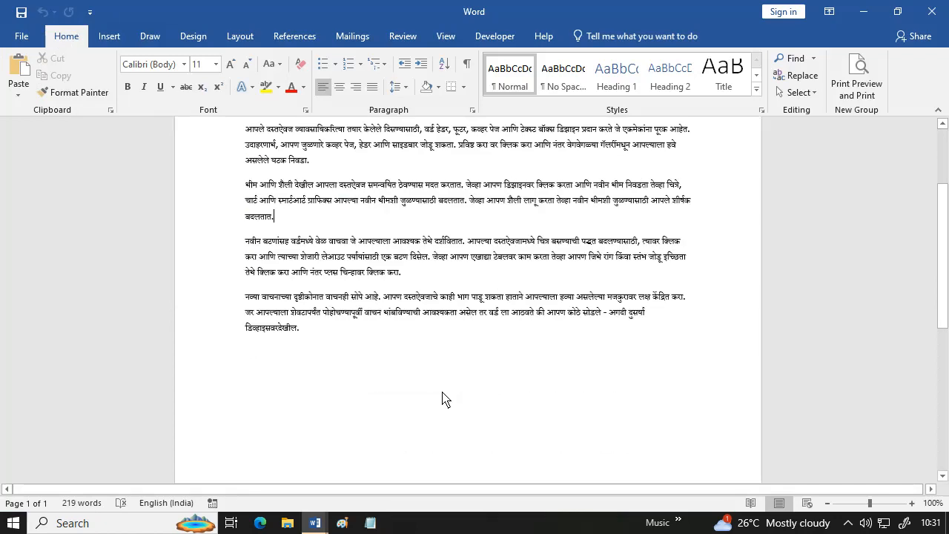
pyautogui.moveTo(319, 524)
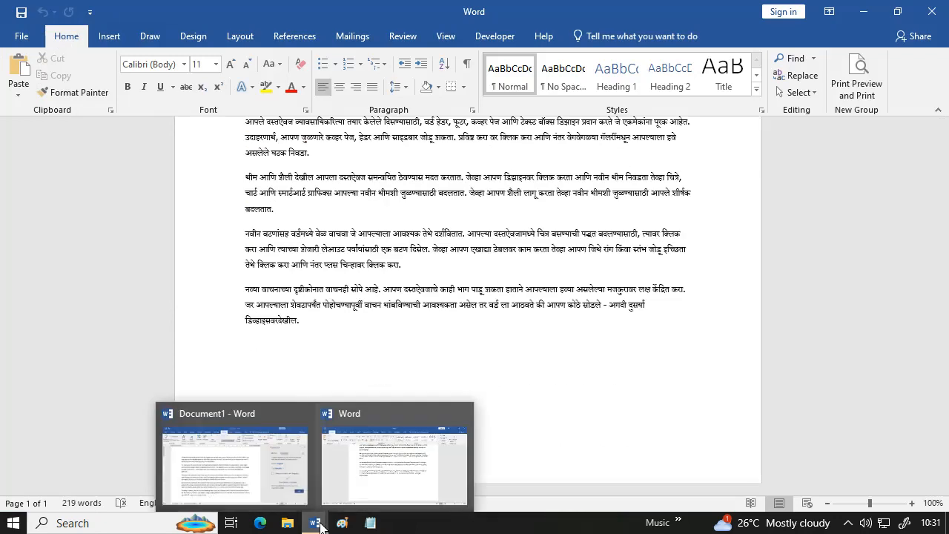
pyautogui.click(369, 486)
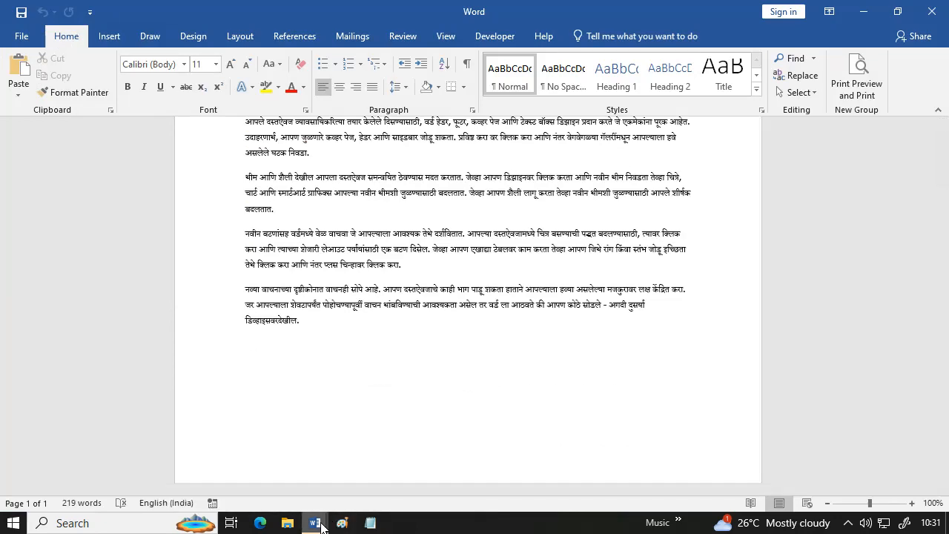
pyautogui.moveTo(309, 517)
pyautogui.click(284, 500)
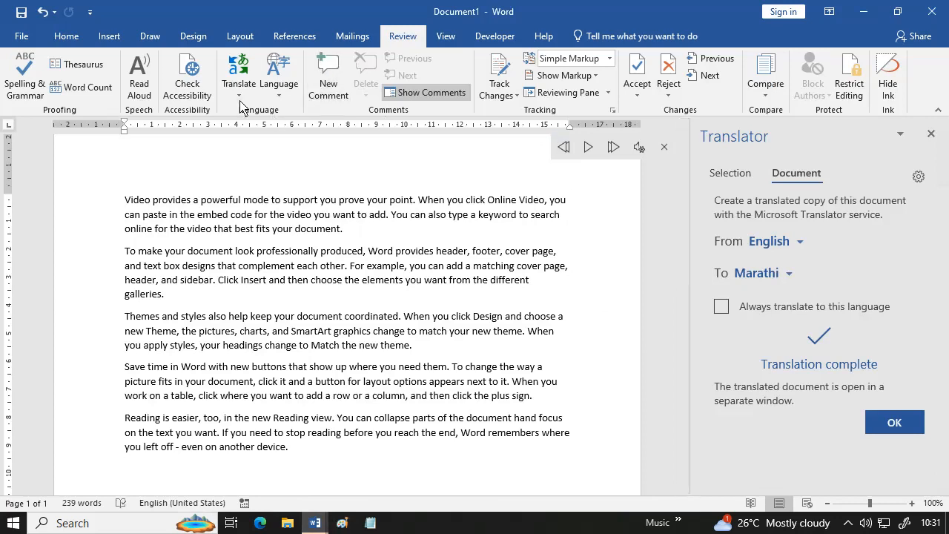
pyautogui.click(279, 87)
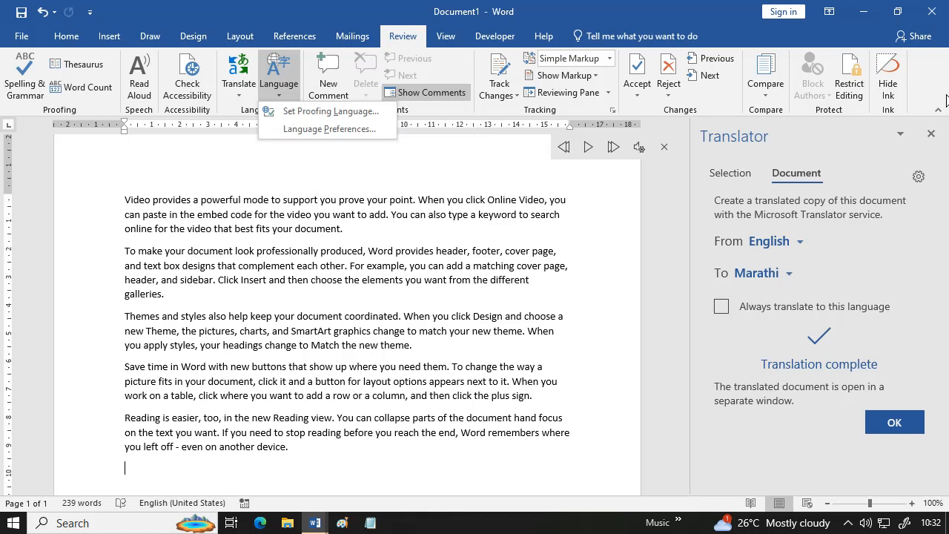
pyautogui.click(929, 135)
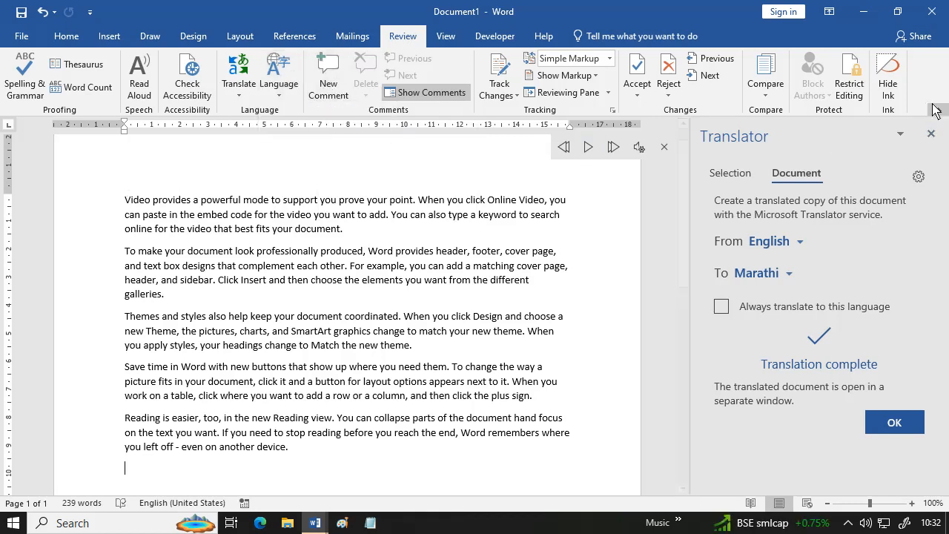
pyautogui.click(930, 133)
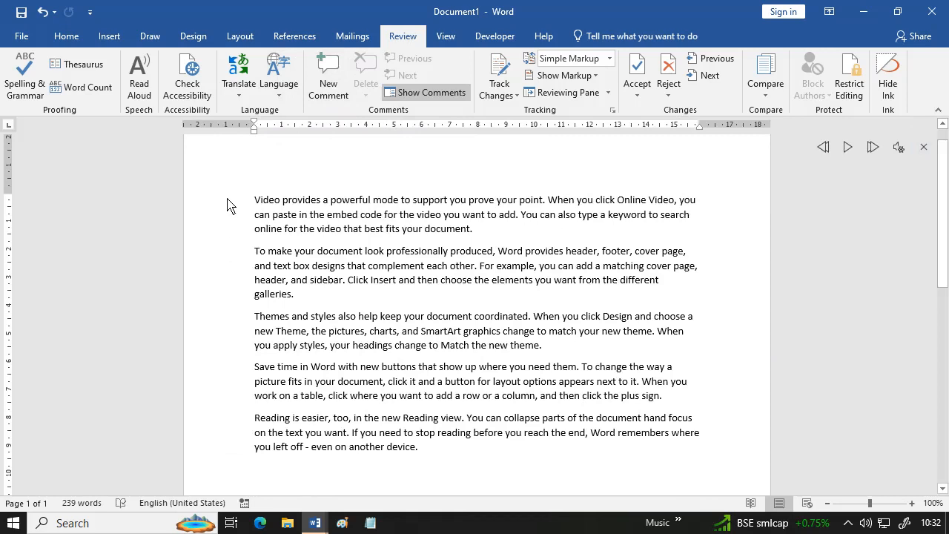
# - Add an 'Imp para' comment to the first paragraph
pyautogui.doubleClick(228, 204)
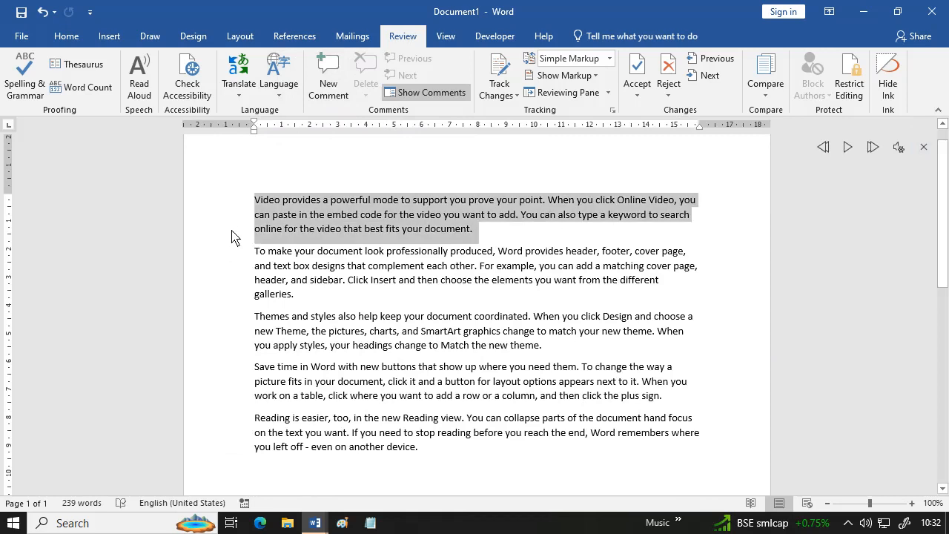
pyautogui.click(325, 84)
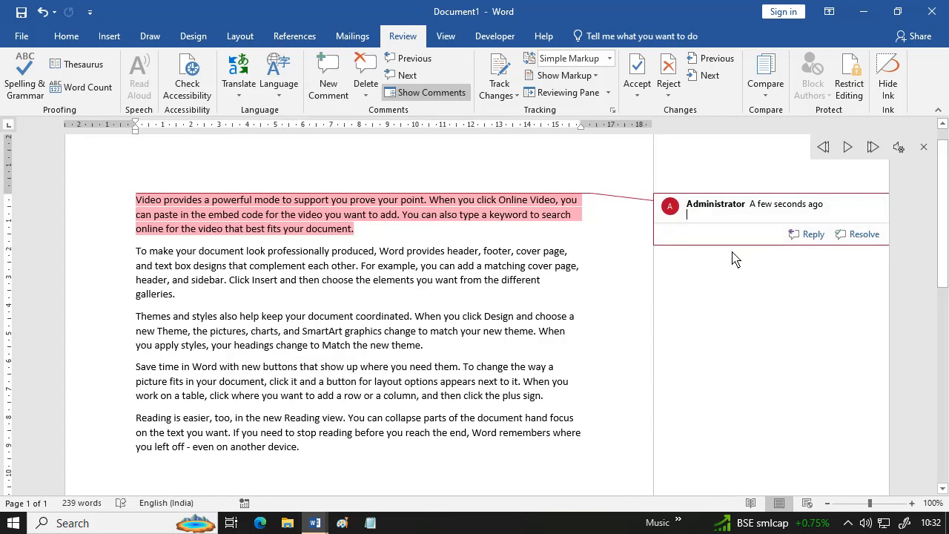
pyautogui.write('imp')
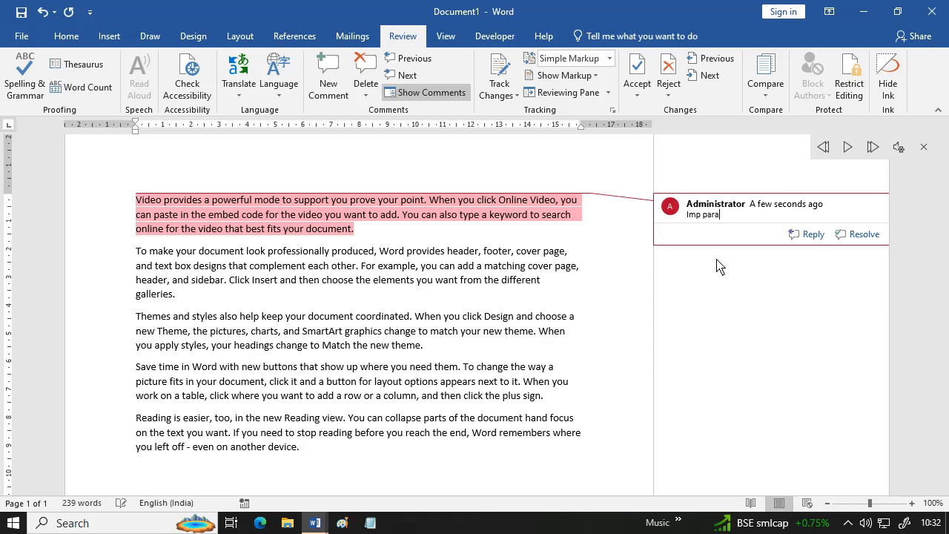
pyautogui.click(488, 265)
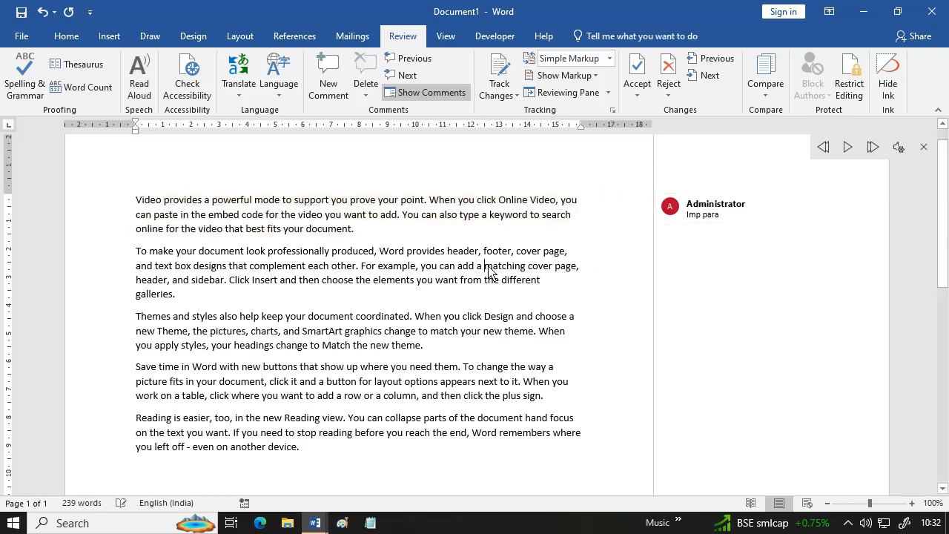
# - Add a second comment reading 'jkjhkhkhjk jkh' to the Themes and styles paragraph
pyautogui.moveTo(136, 321); pyautogui.dragTo(440, 352)
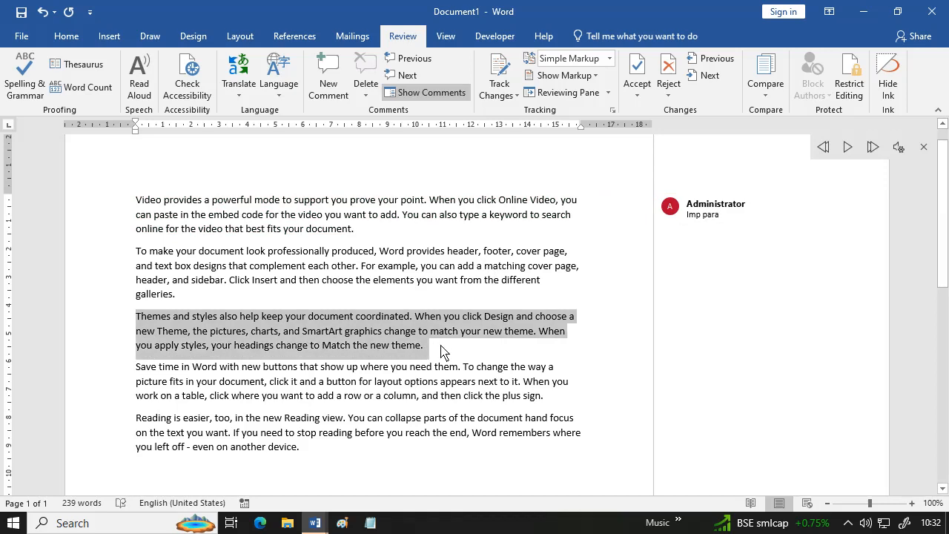
pyautogui.click(330, 84)
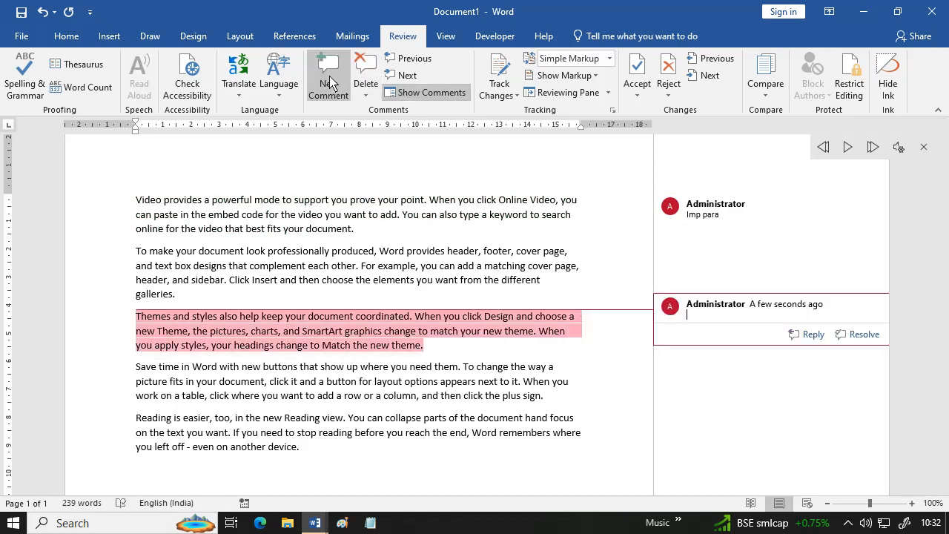
pyautogui.write('jkjhkhkhjk jkh')
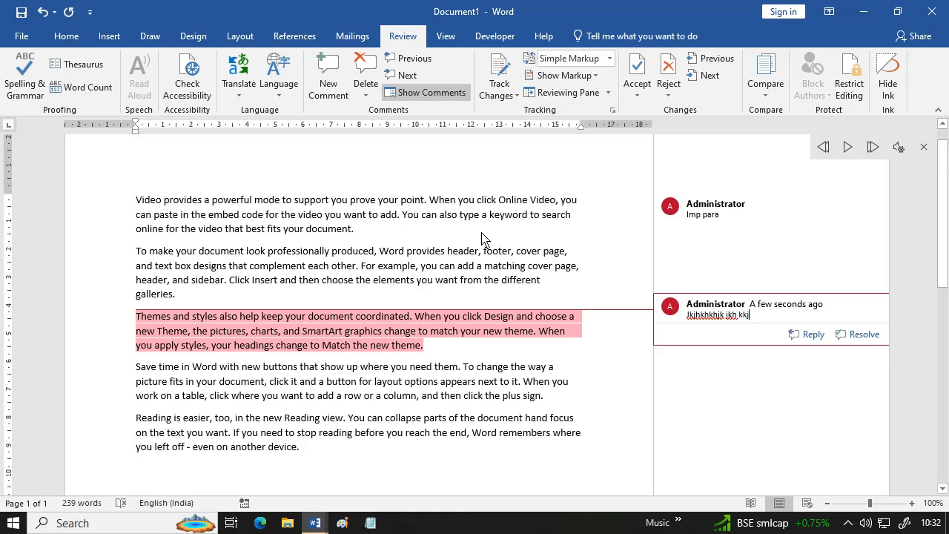
pyautogui.moveTo(724, 219)
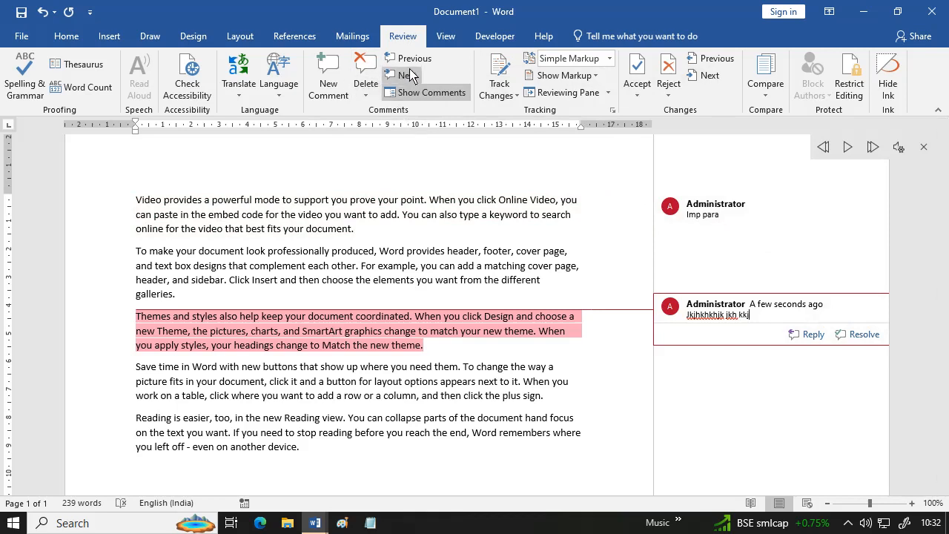
pyautogui.click(365, 94)
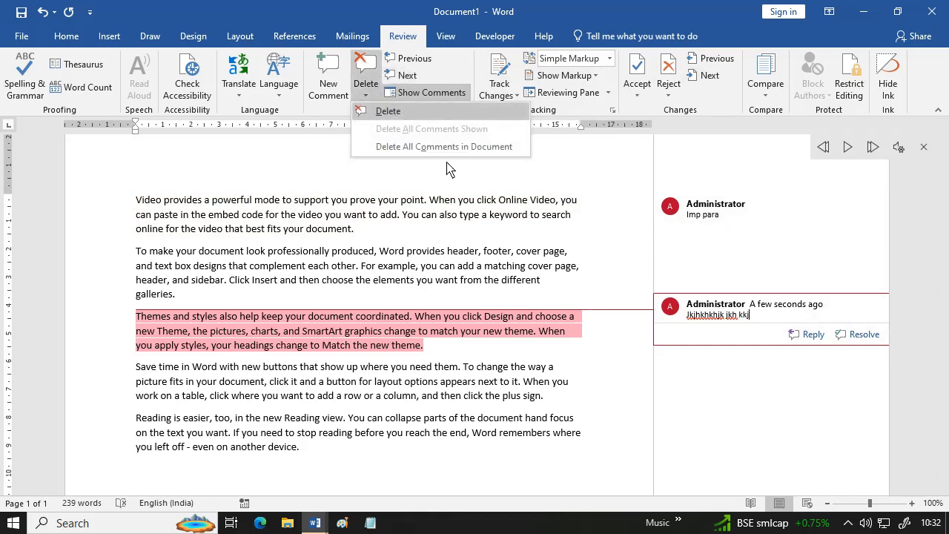
# - Delete the Themes and styles comment, then the Imp para comment
pyautogui.click(788, 336)
pyautogui.click(366, 92)
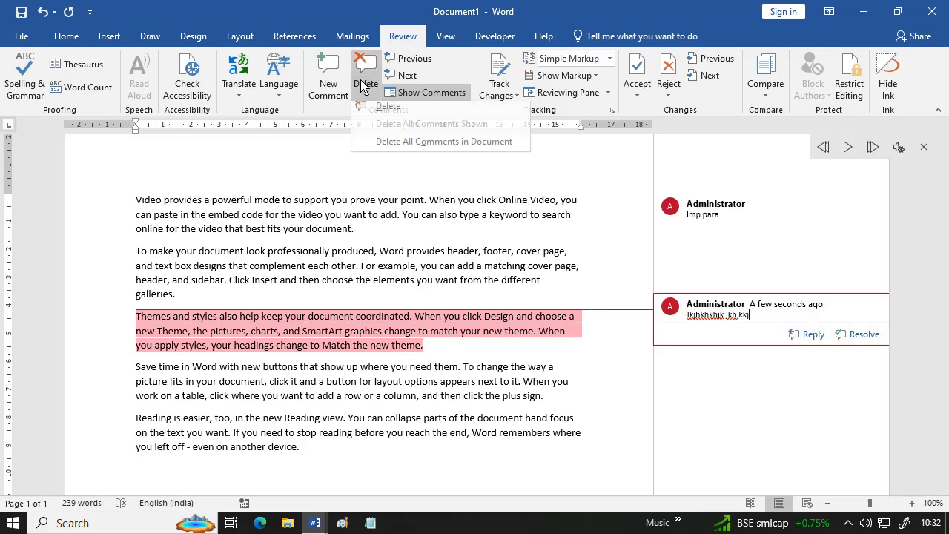
pyautogui.click(388, 111)
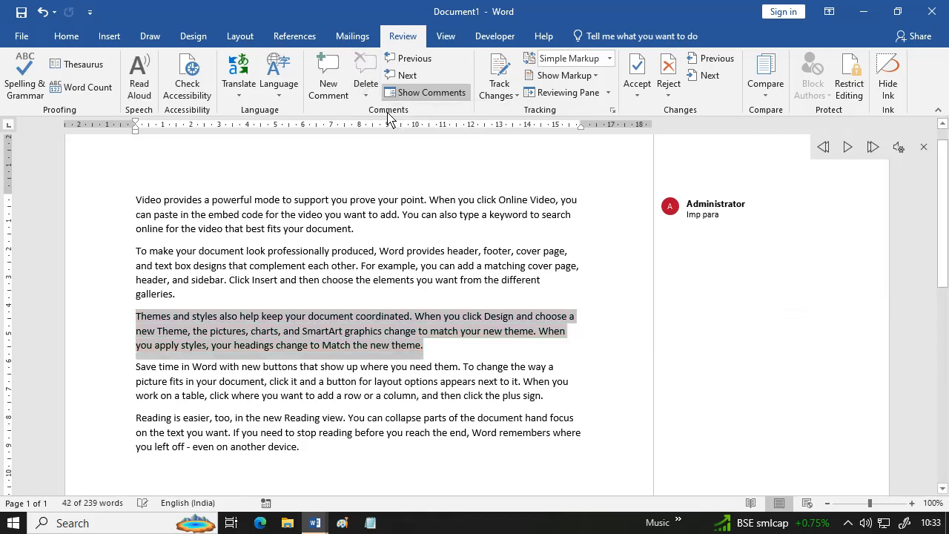
pyautogui.click(750, 230)
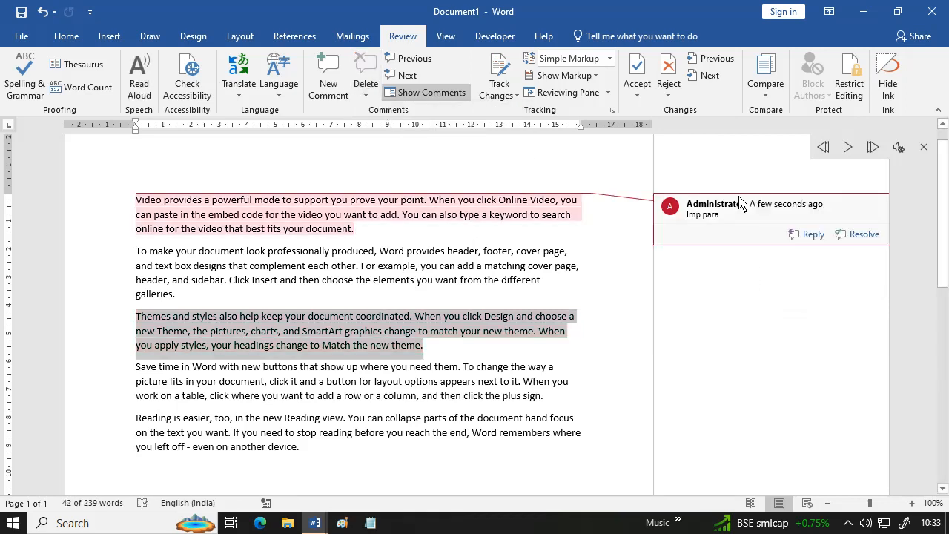
pyautogui.click(373, 67)
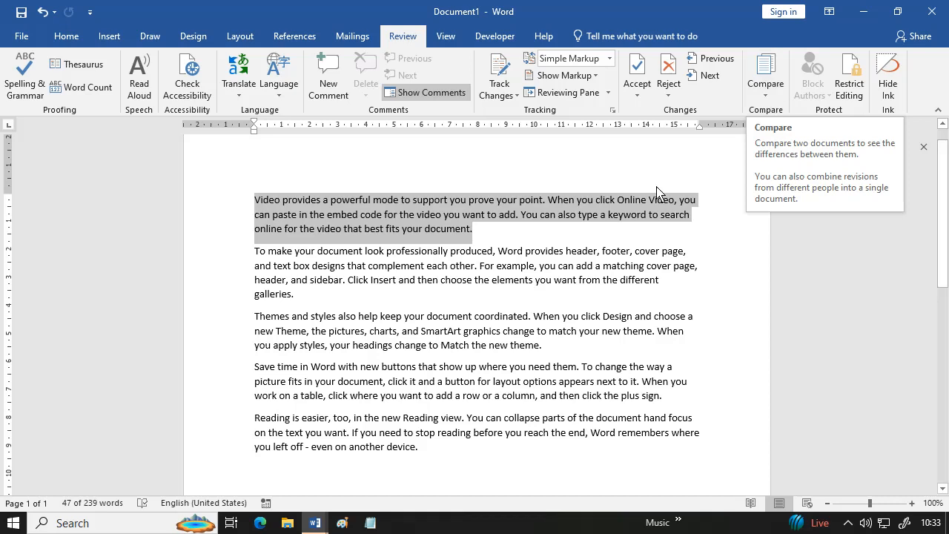
# - Save the document as 'a' in Documents
pyautogui.click(20, 36)
pyautogui.click(35, 165)
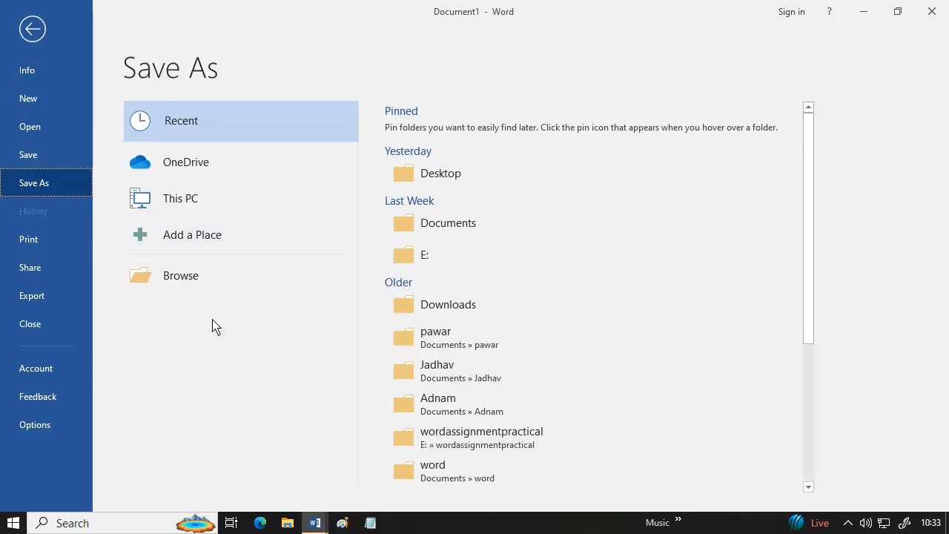
pyautogui.click(191, 294)
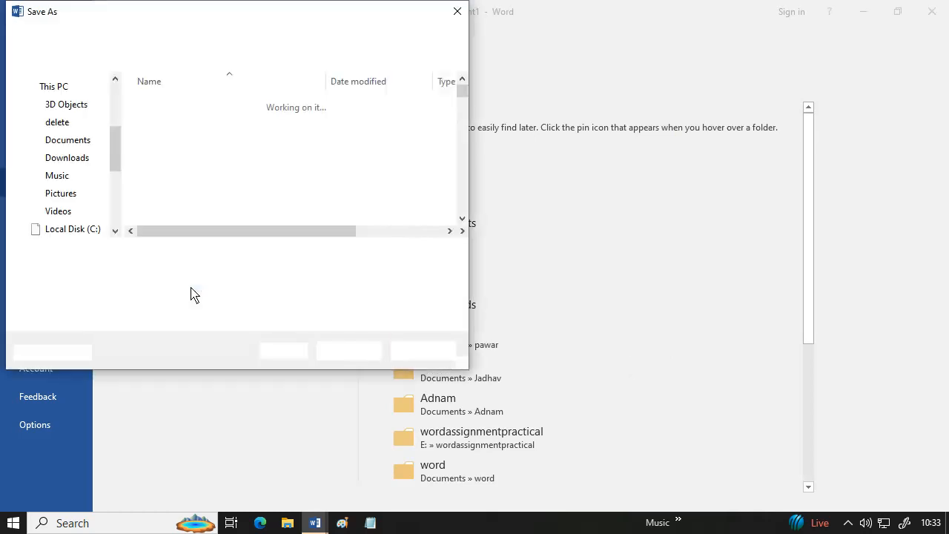
pyautogui.write('a')
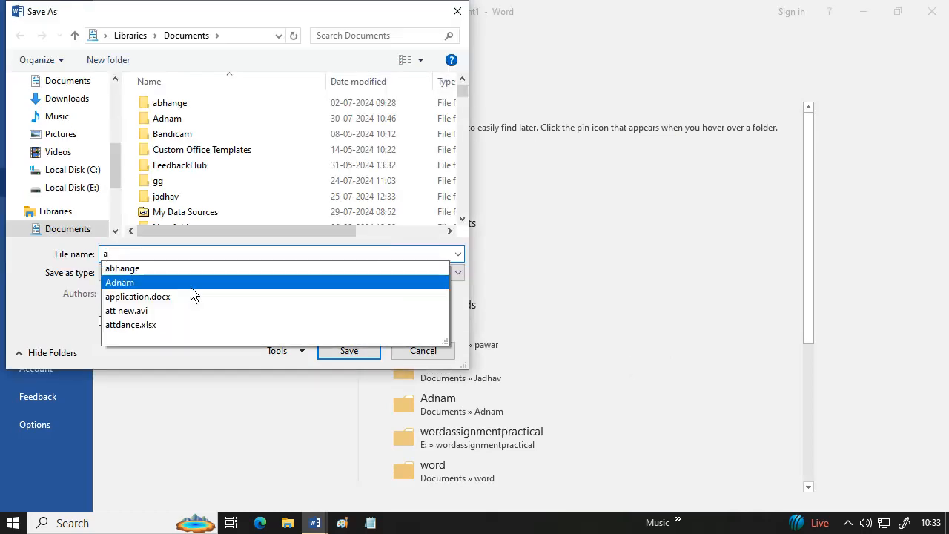
pyautogui.click(348, 351)
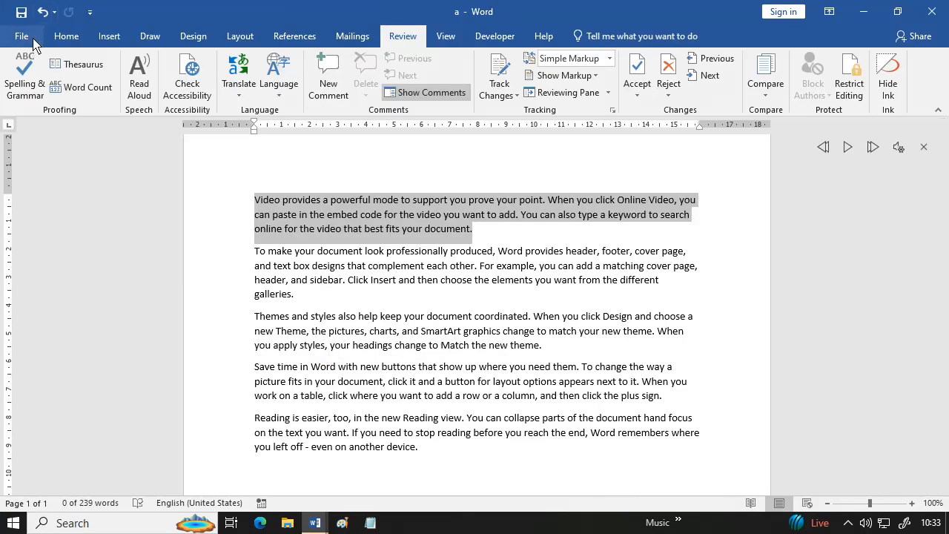
# - Close document a, then close the Marathi translated copy without saving
pyautogui.click(33, 37)
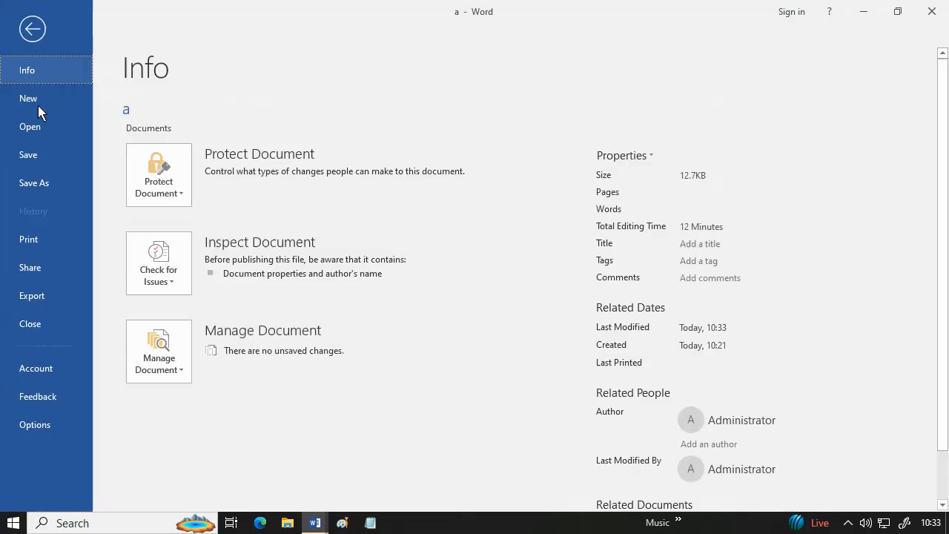
pyautogui.click(46, 326)
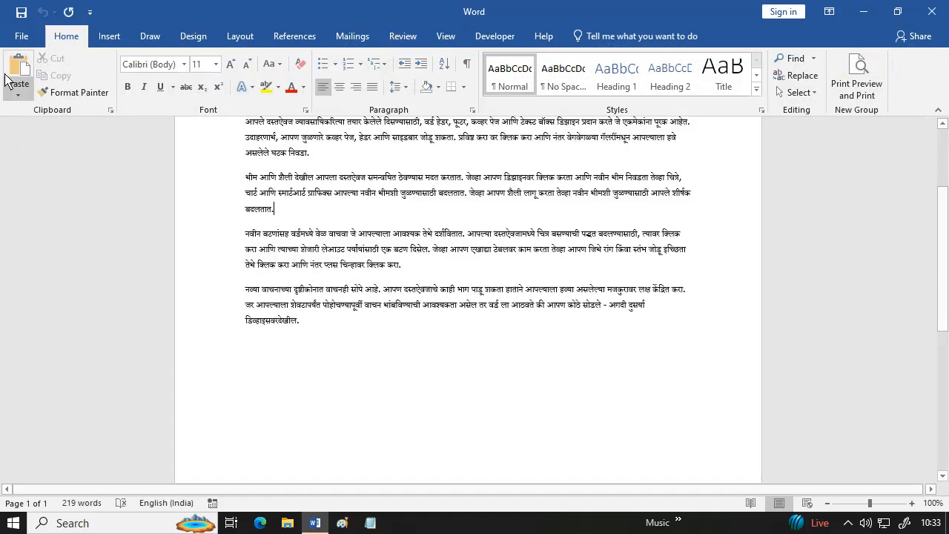
pyautogui.click(22, 36)
pyautogui.click(45, 323)
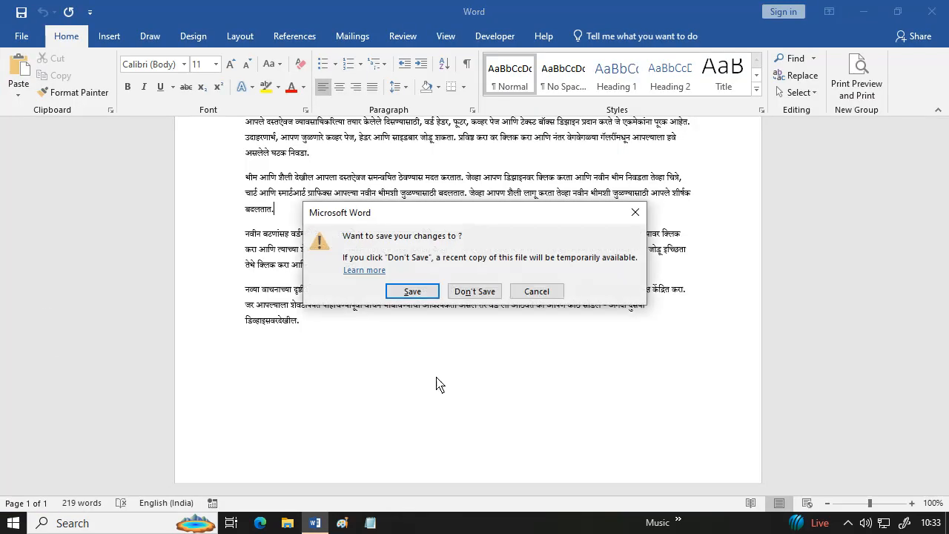
pyautogui.click(479, 290)
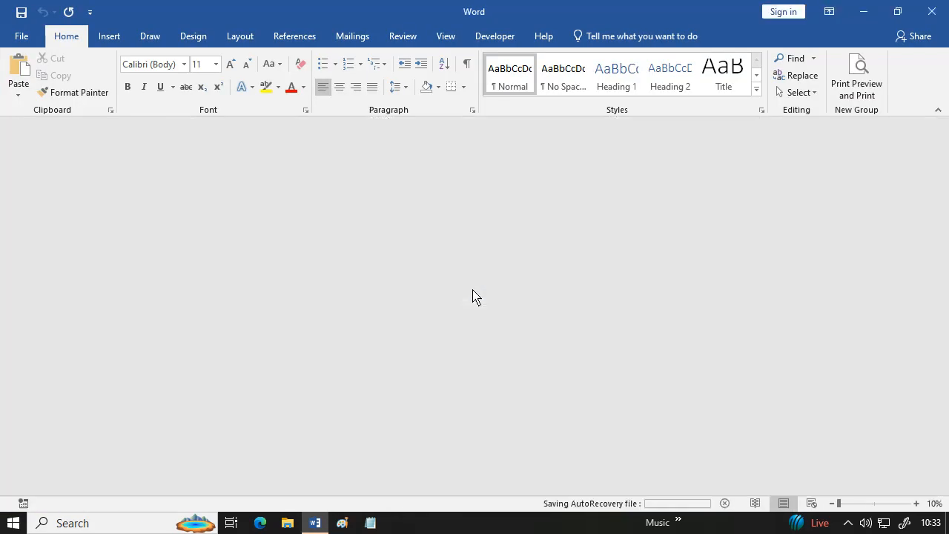
# - Create a new blank document from the File menu
pyautogui.click(22, 36)
pyautogui.click(41, 113)
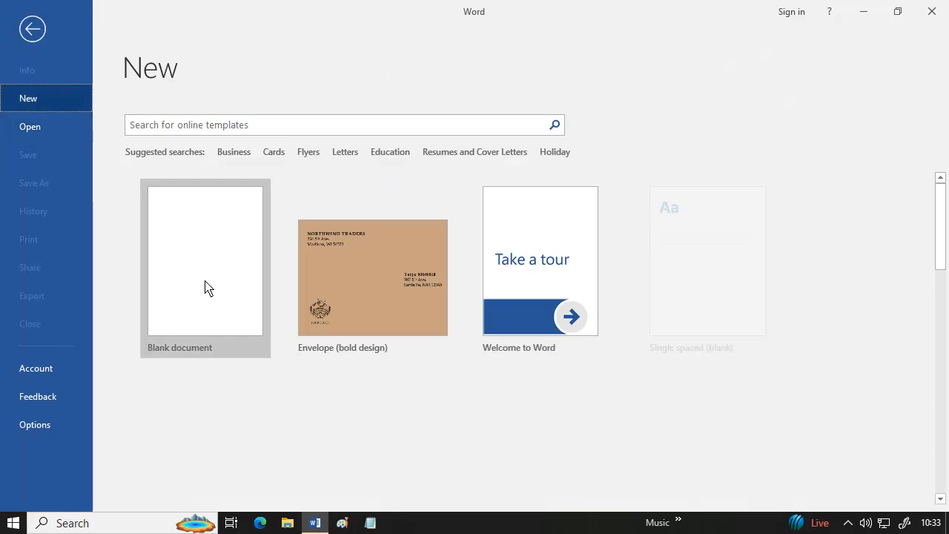
pyautogui.click(205, 288)
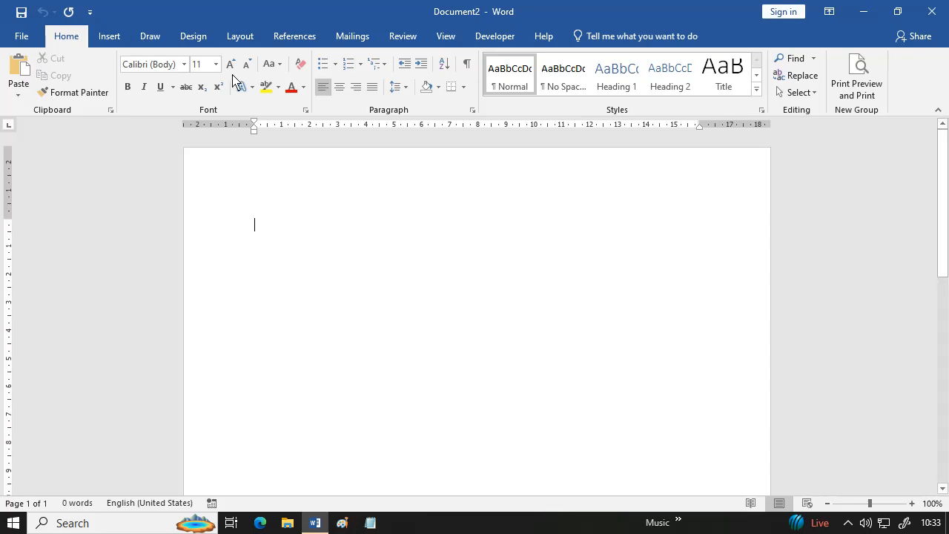
# - Start a Review > Compare and choose a.docx as the original document
pyautogui.click(413, 37)
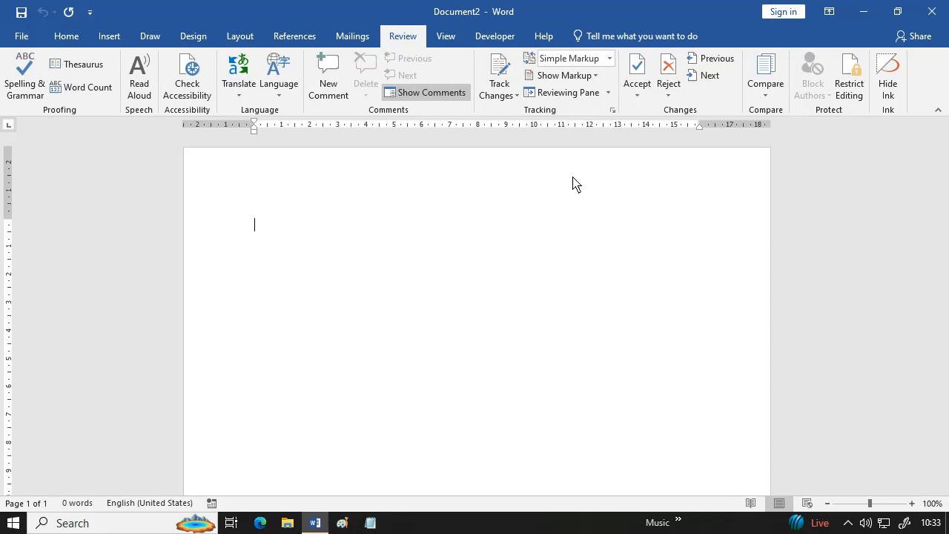
pyautogui.click(759, 92)
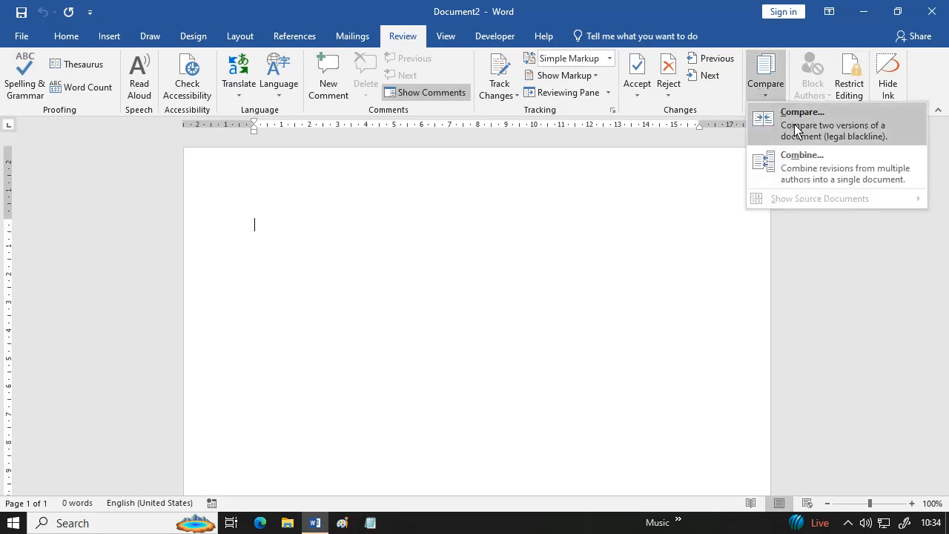
pyautogui.click(796, 131)
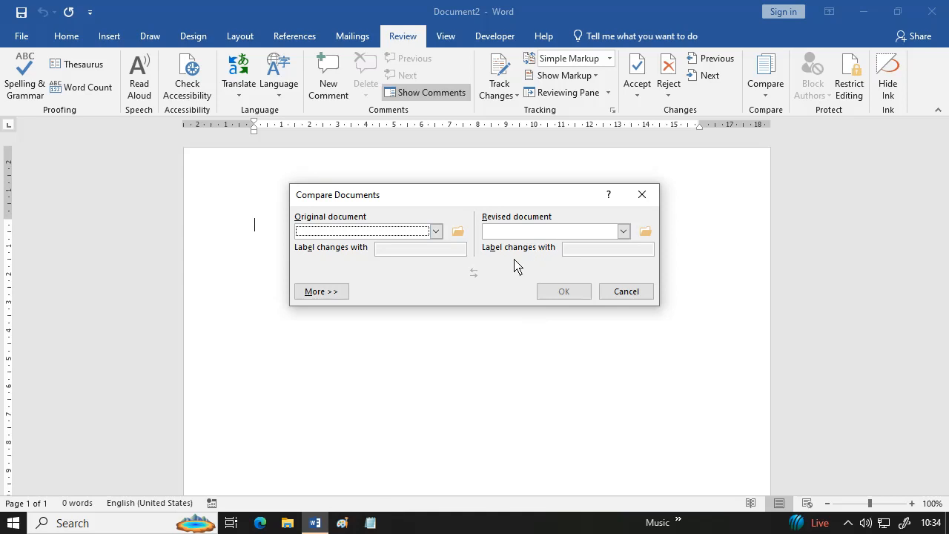
pyautogui.click(458, 231)
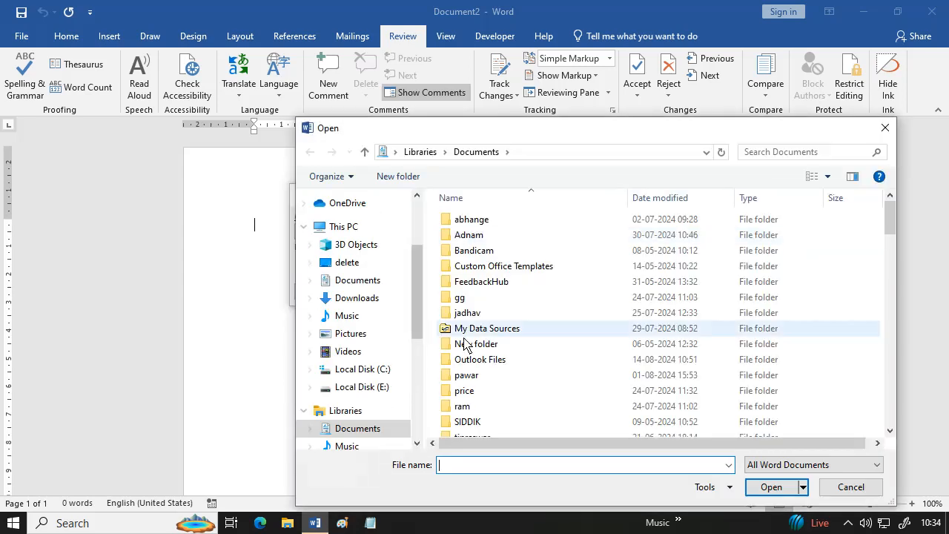
pyautogui.click(503, 360)
pyautogui.press('a')
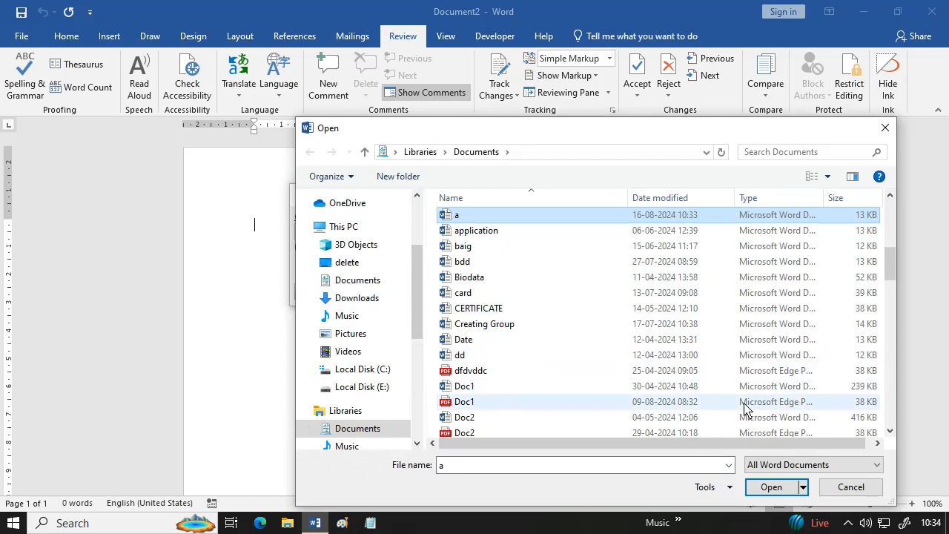
pyautogui.click(772, 487)
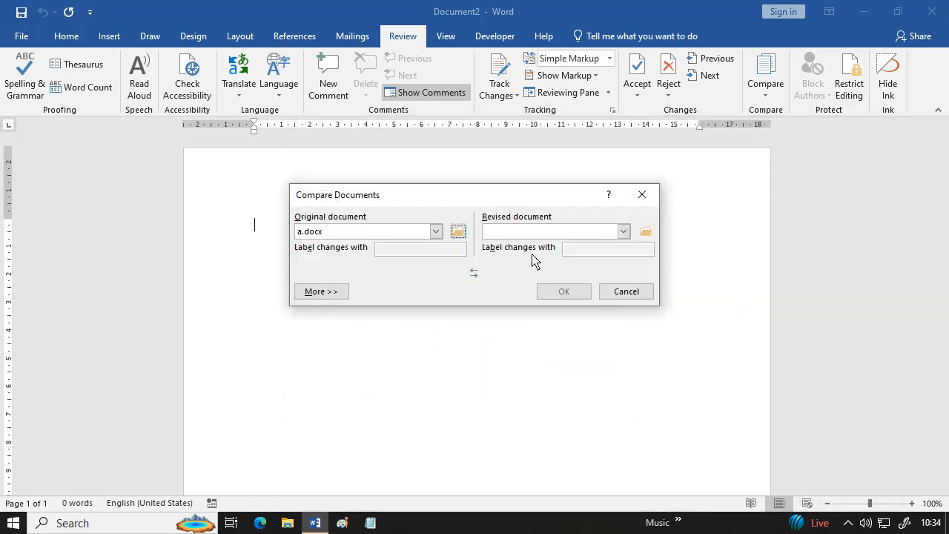
# - Choose Biodata as the revised document and run the comparison
pyautogui.click(646, 232)
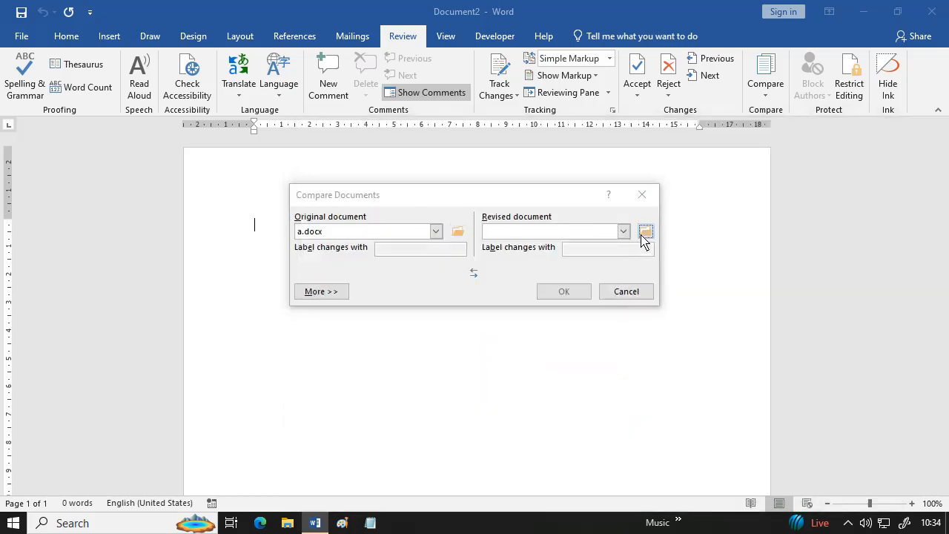
pyautogui.scroll(-4, 566, 334)
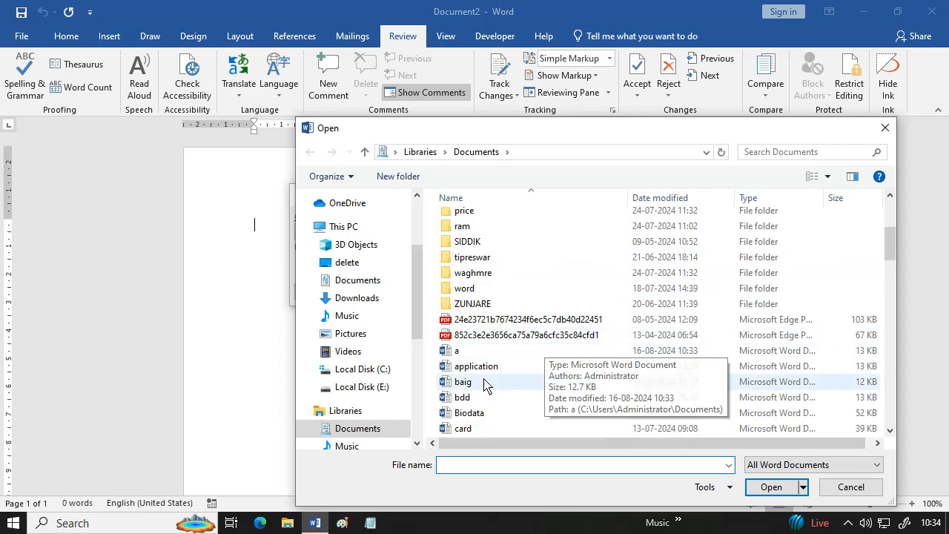
pyautogui.click(490, 419)
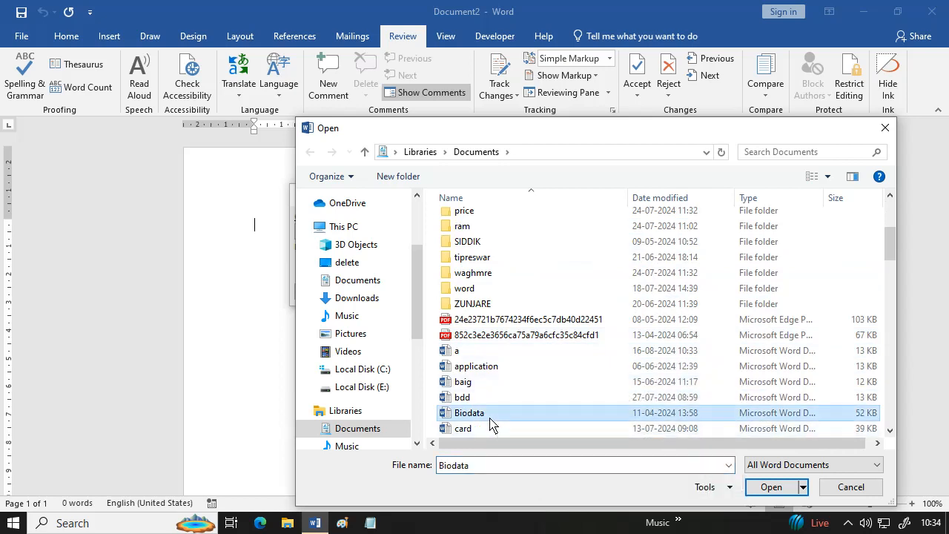
pyautogui.click(784, 489)
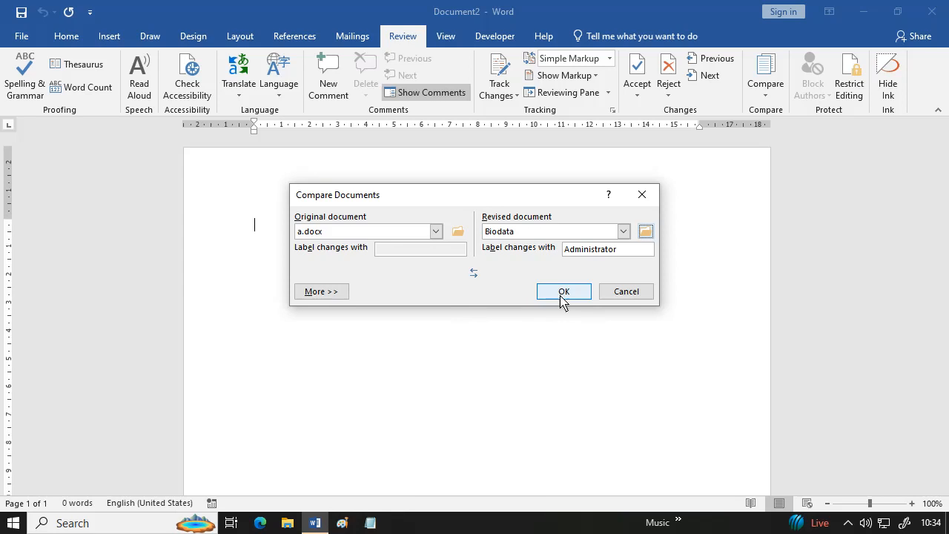
pyautogui.click(562, 295)
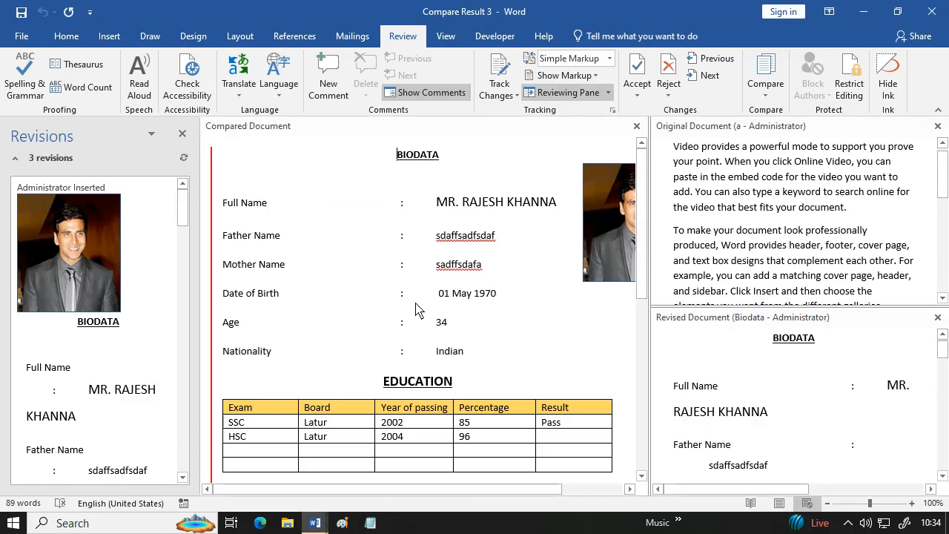
# - Scroll through and resize the original and revised panes of the comparison
pyautogui.scroll(-5, 436, 219)
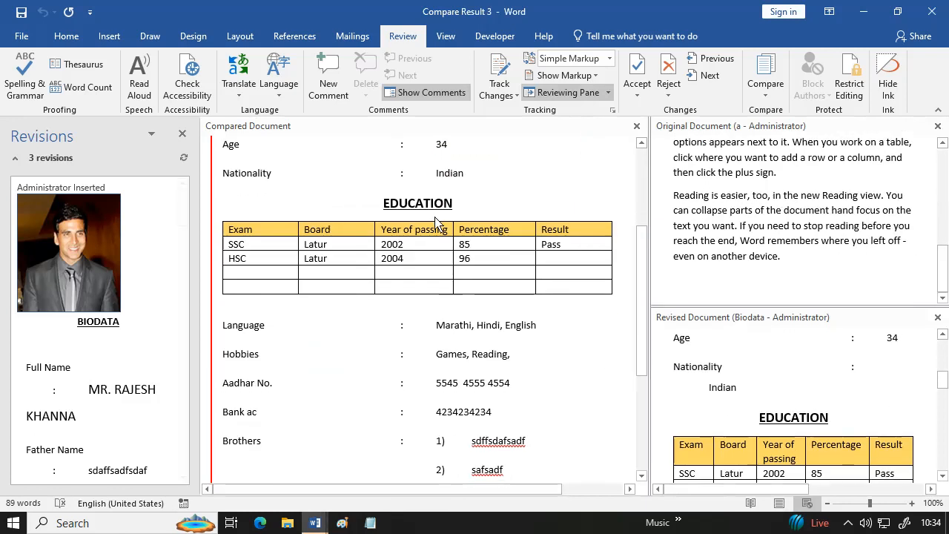
pyautogui.scroll(5, 441, 229)
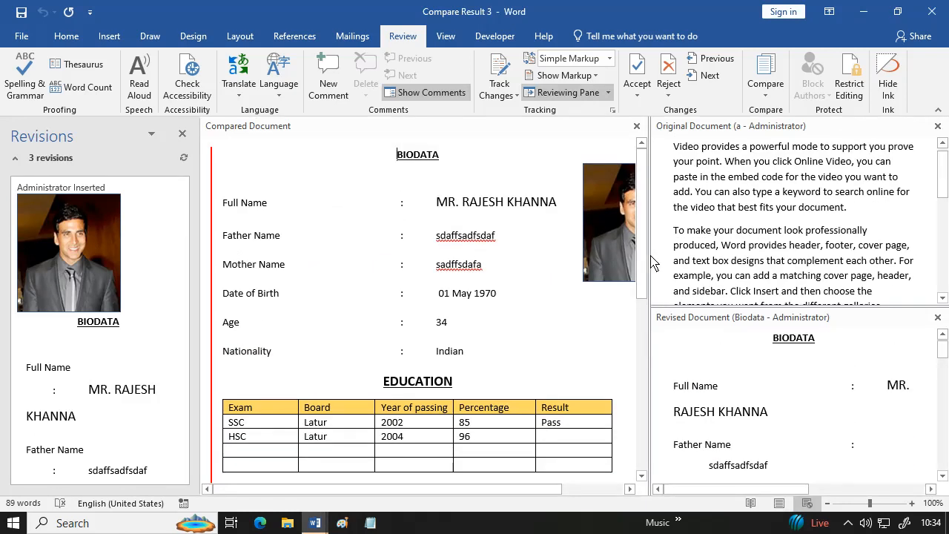
pyautogui.moveTo(650, 265); pyautogui.dragTo(463, 320)
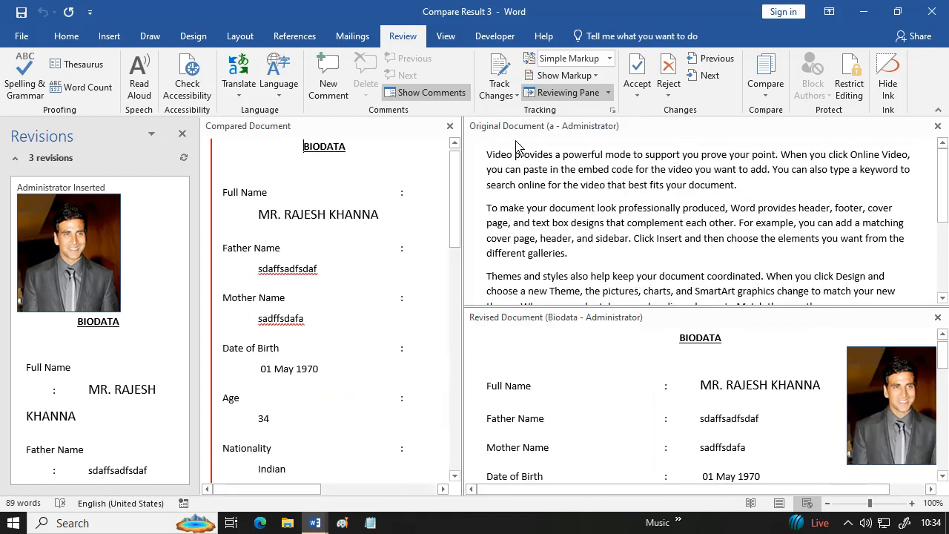
pyautogui.scroll(-4, 563, 193)
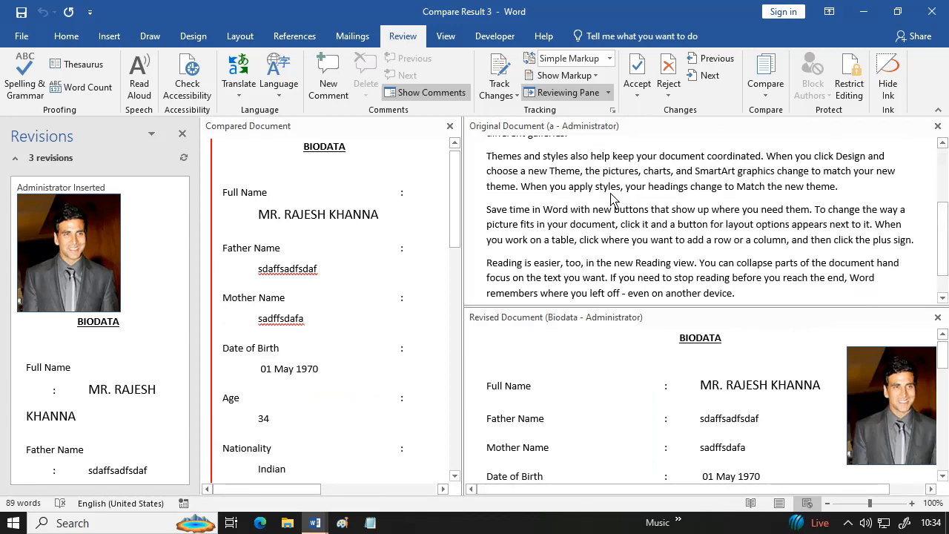
pyautogui.click(644, 380)
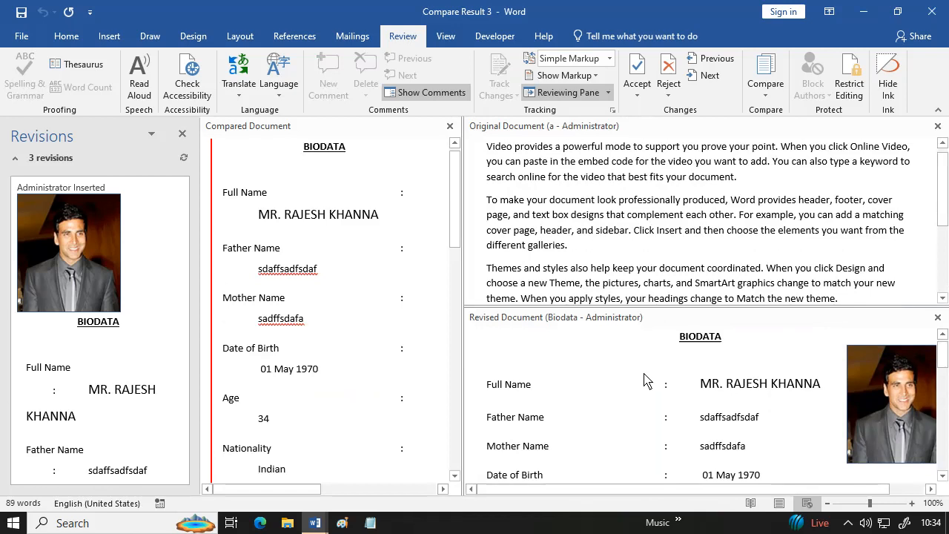
pyautogui.moveTo(457, 233); pyautogui.dragTo(482, 351)
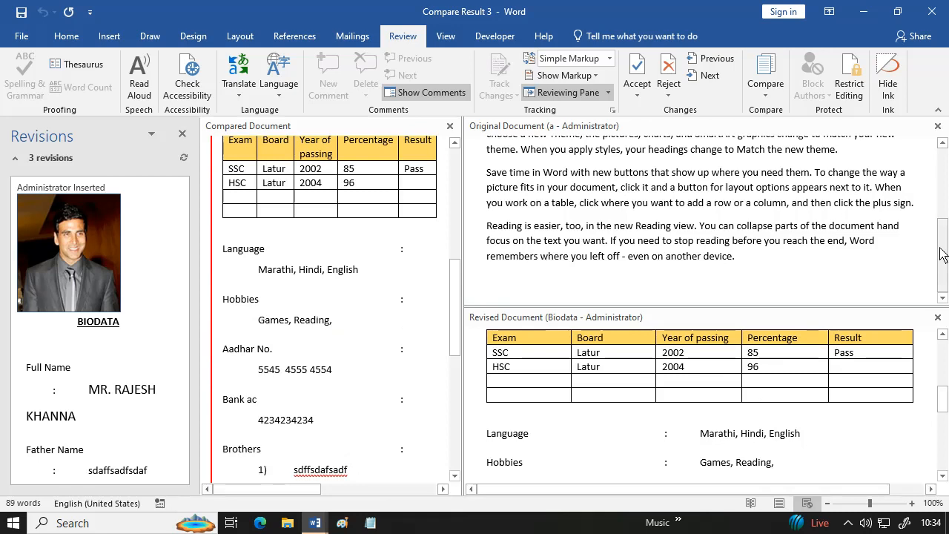
pyautogui.moveTo(942, 255); pyautogui.dragTo(946, 168)
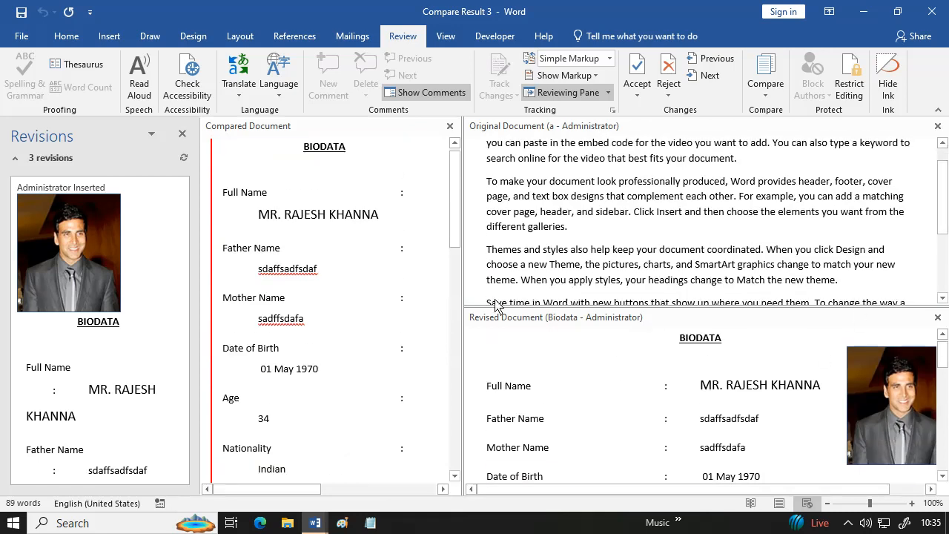
pyautogui.moveTo(260, 492); pyautogui.dragTo(435, 509)
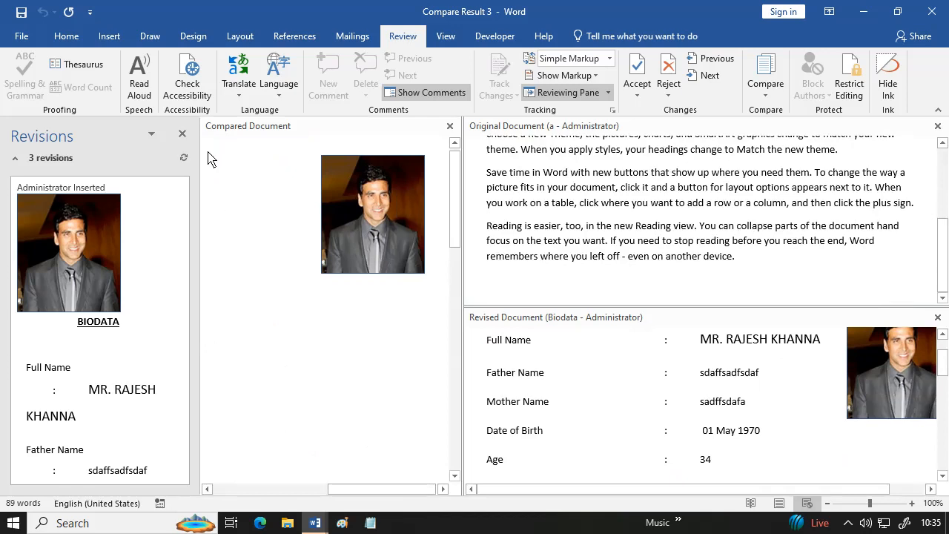
# - Close the Revisions pane and show the File info page for Compare Result 3
pyautogui.click(182, 133)
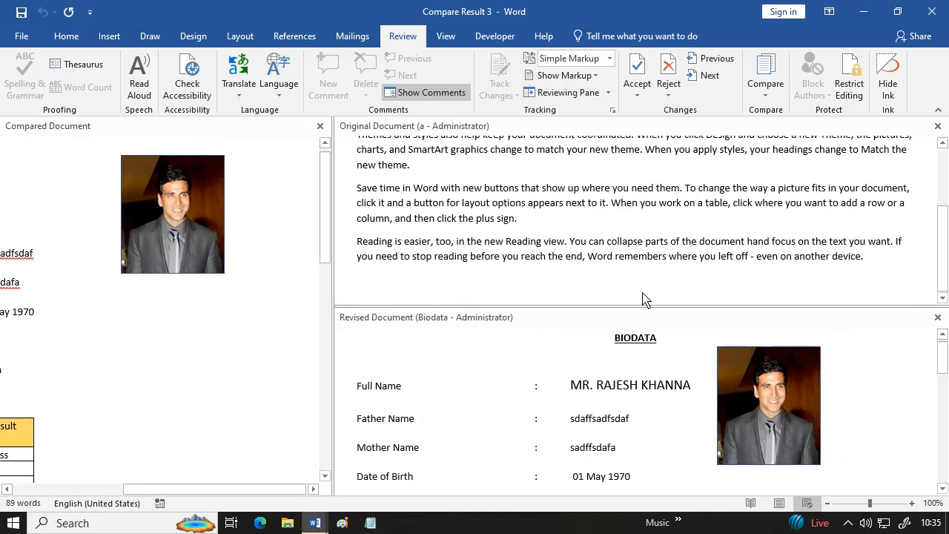
pyautogui.moveTo(944, 365); pyautogui.dragTo(912, 245)
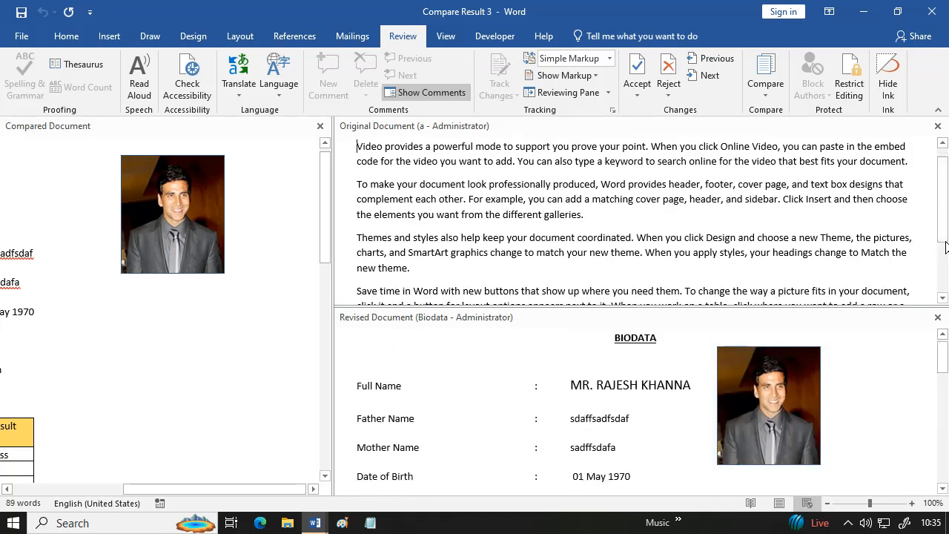
pyautogui.click(945, 242)
pyautogui.moveTo(944, 215); pyautogui.dragTo(929, 249)
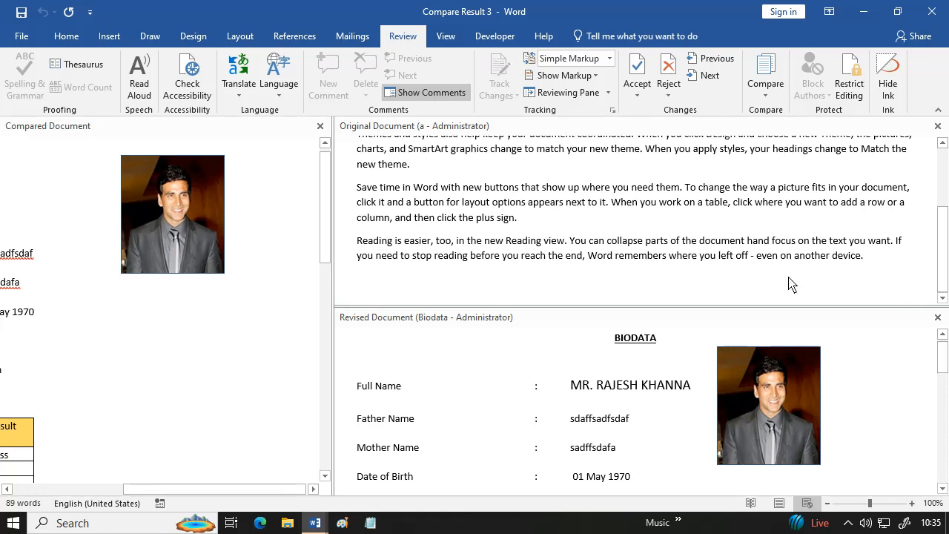
pyautogui.click(22, 36)
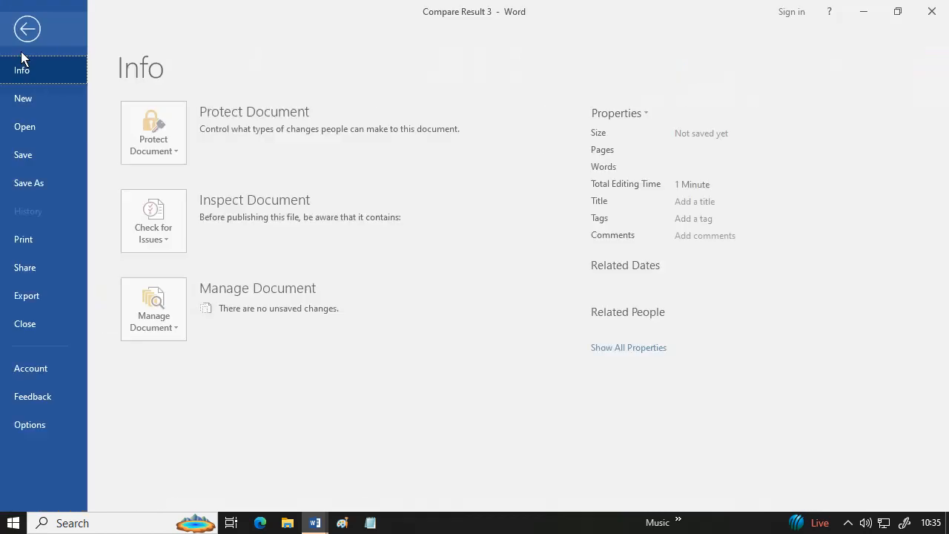
# - Close Compare Result 3 without saving and reopen document a from recent files
pyautogui.click(28, 324)
pyautogui.click(474, 294)
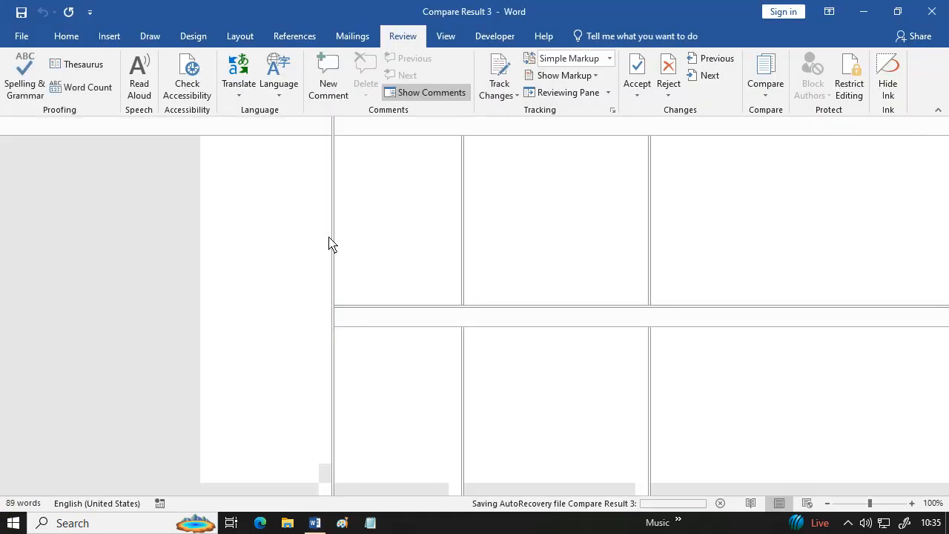
pyautogui.click(22, 36)
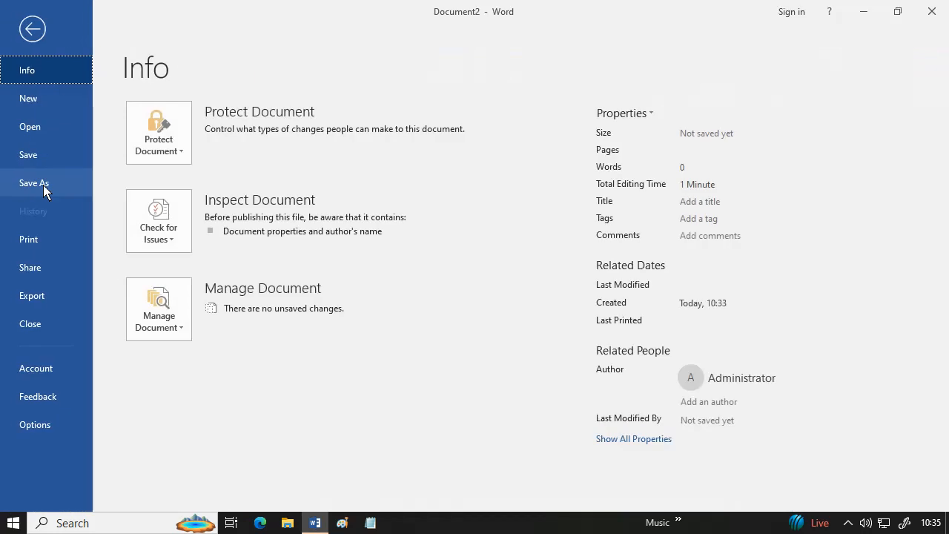
pyautogui.click(61, 138)
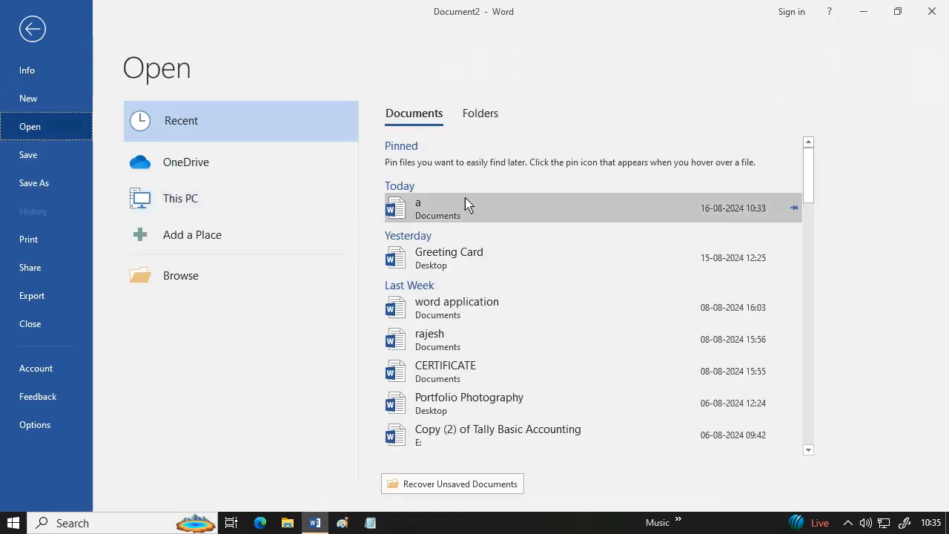
pyautogui.click(466, 205)
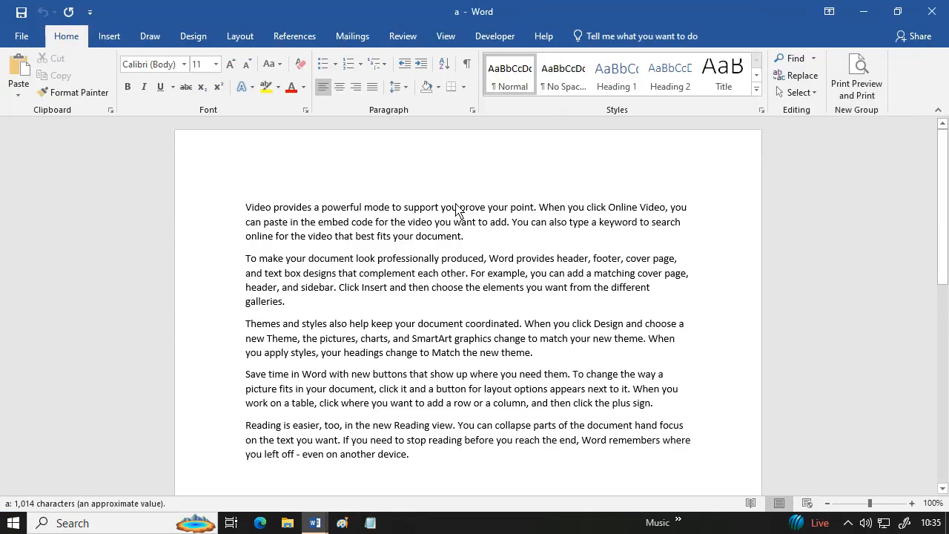
# - Type 'L;kk' on the last line and 10000 after 'galleries.', then save document a
pyautogui.click(447, 480)
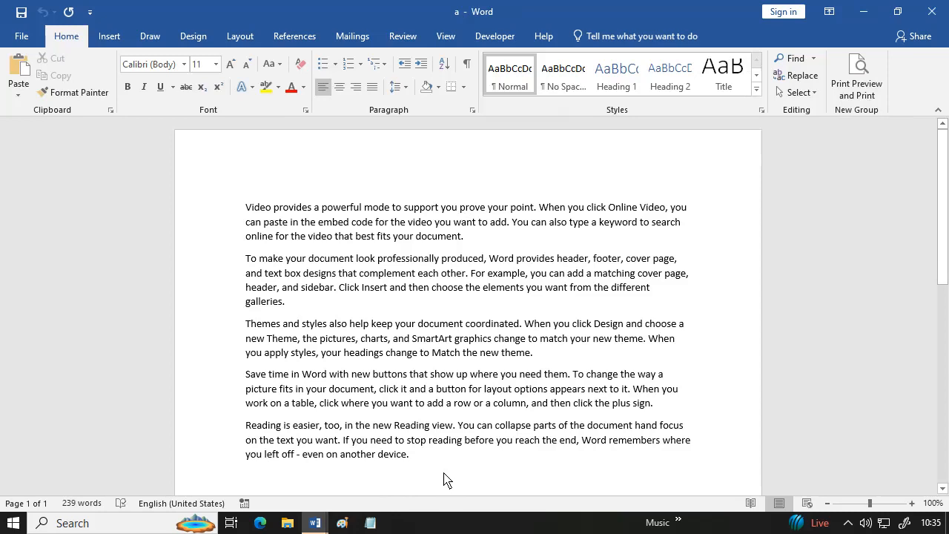
pyautogui.write('L;kk')
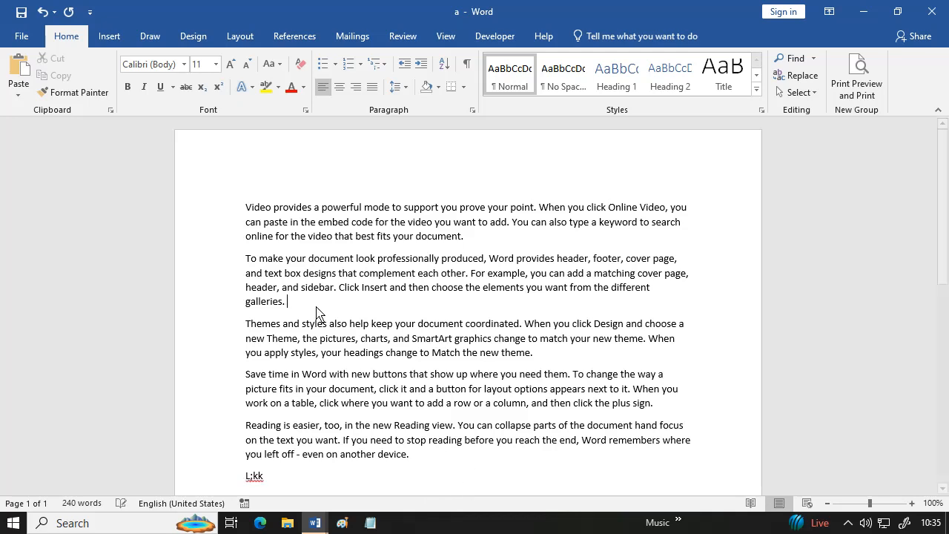
pyautogui.write('10000')
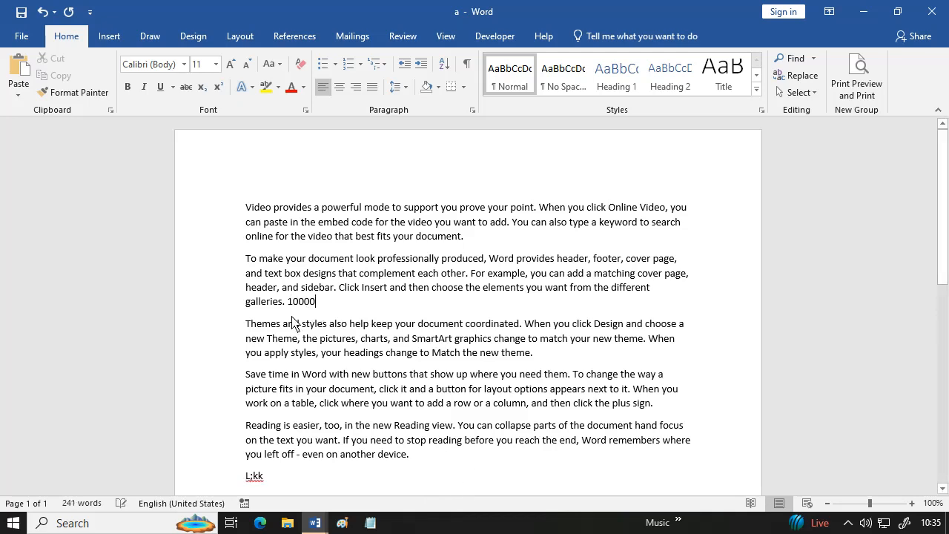
pyautogui.click(21, 36)
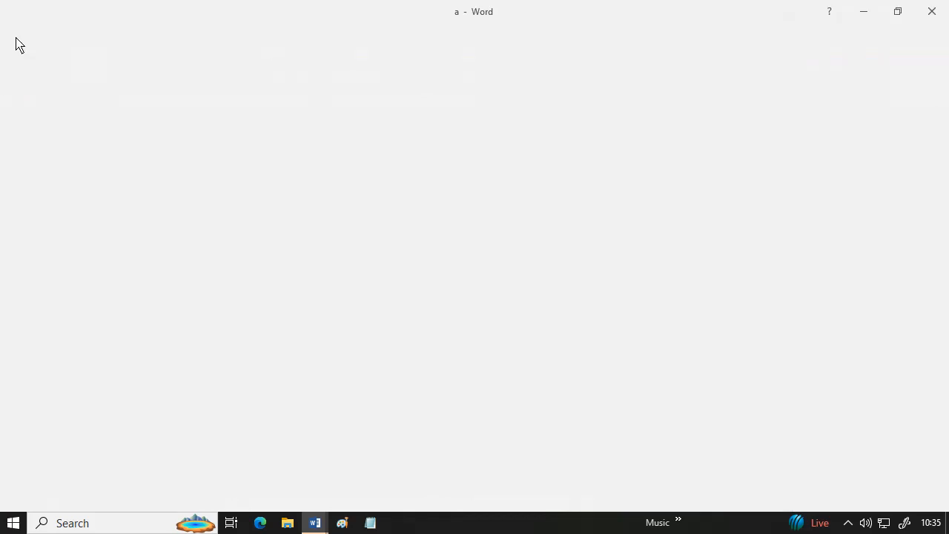
pyautogui.click(22, 154)
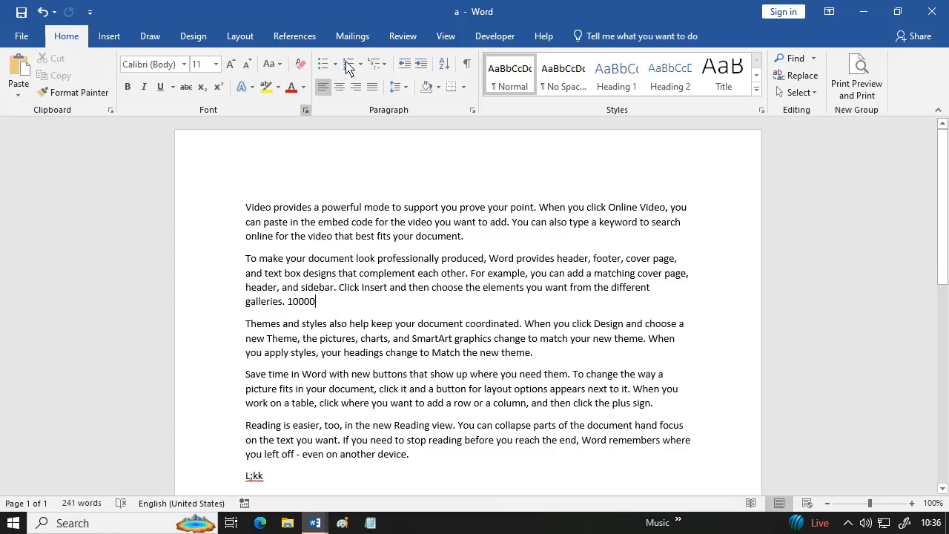
# - Restrict document a to No changes (read only) and enforce protection with a password
pyautogui.click(407, 37)
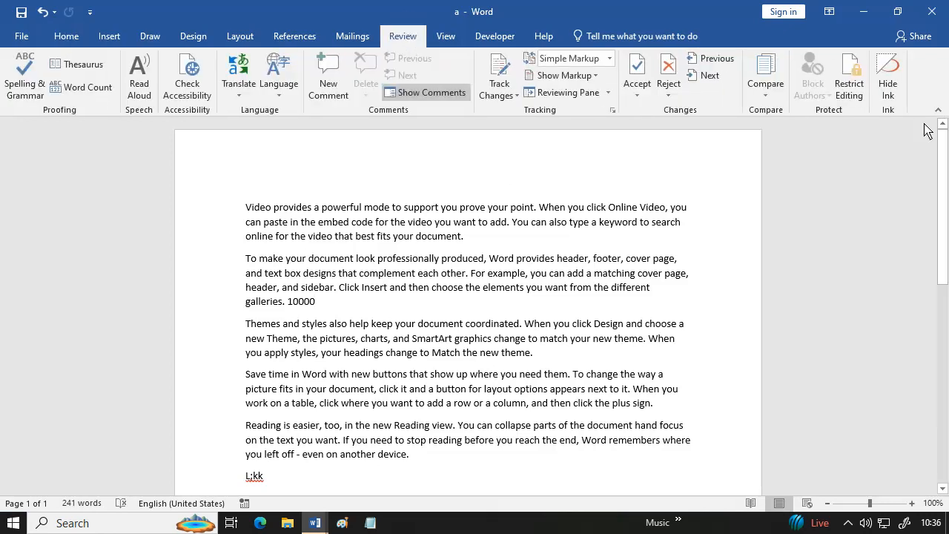
pyautogui.click(859, 98)
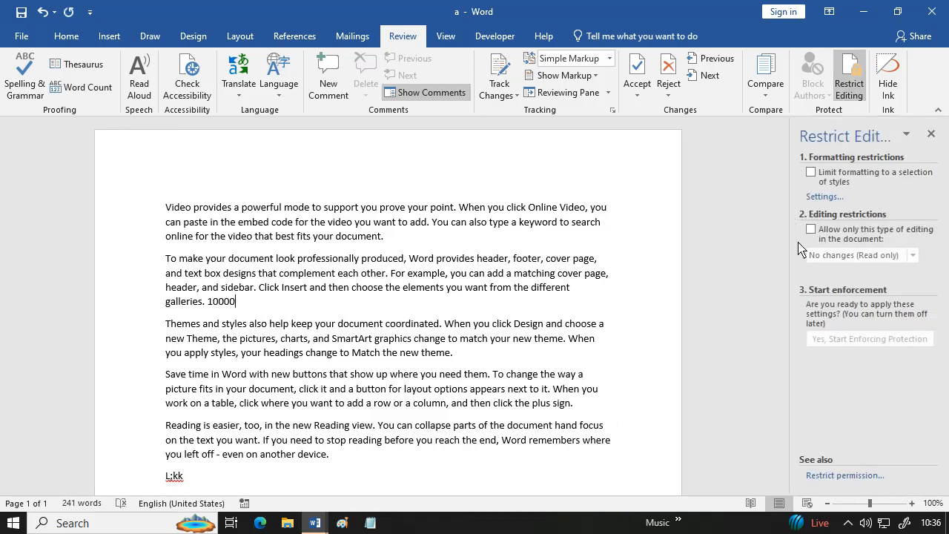
pyautogui.click(811, 232)
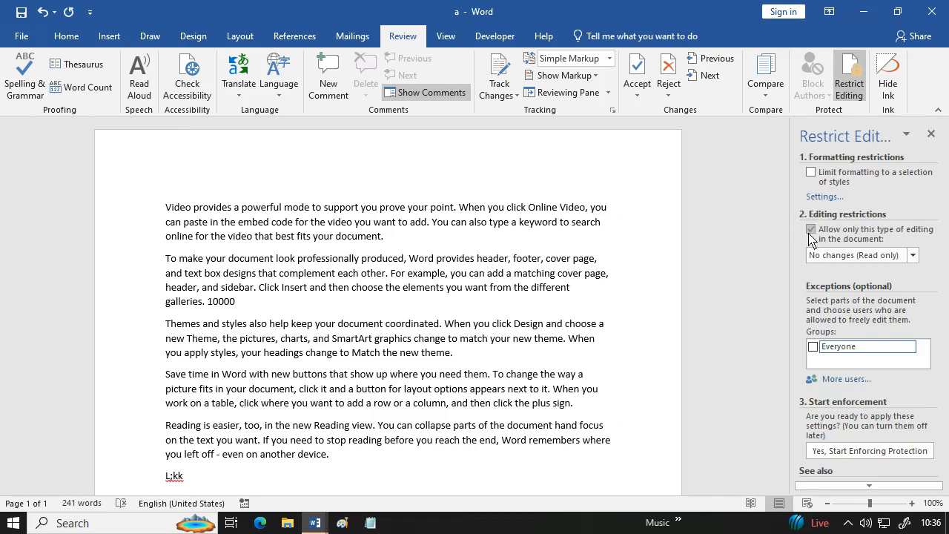
pyautogui.click(881, 451)
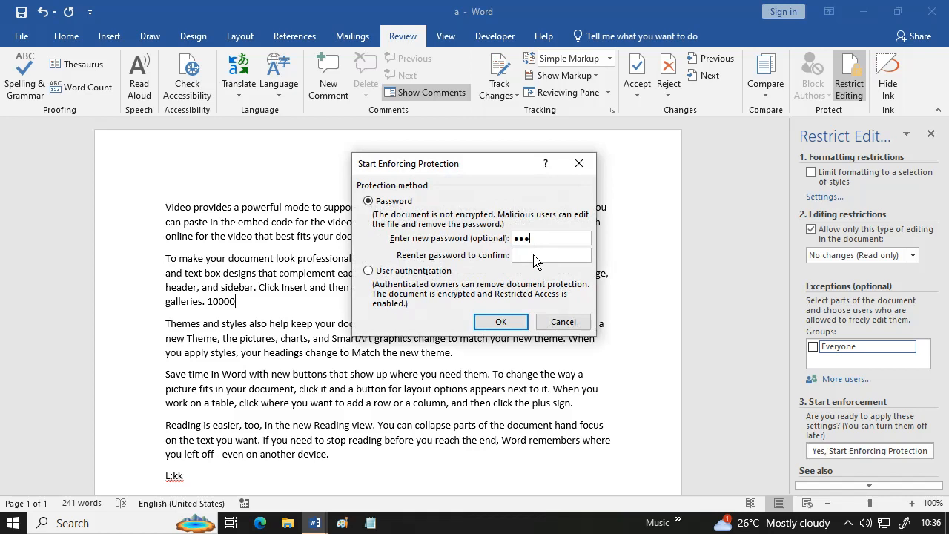
pyautogui.click(519, 261)
pyautogui.write('123')
pyautogui.click(493, 324)
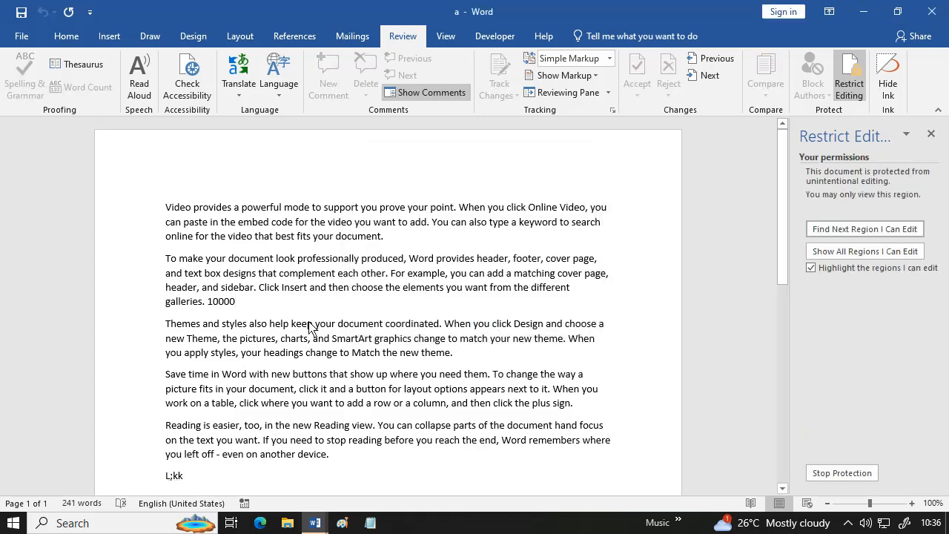
pyautogui.moveTo(236, 305); pyautogui.dragTo(208, 313)
pyautogui.press('Delete')
pyautogui.press('Delete')
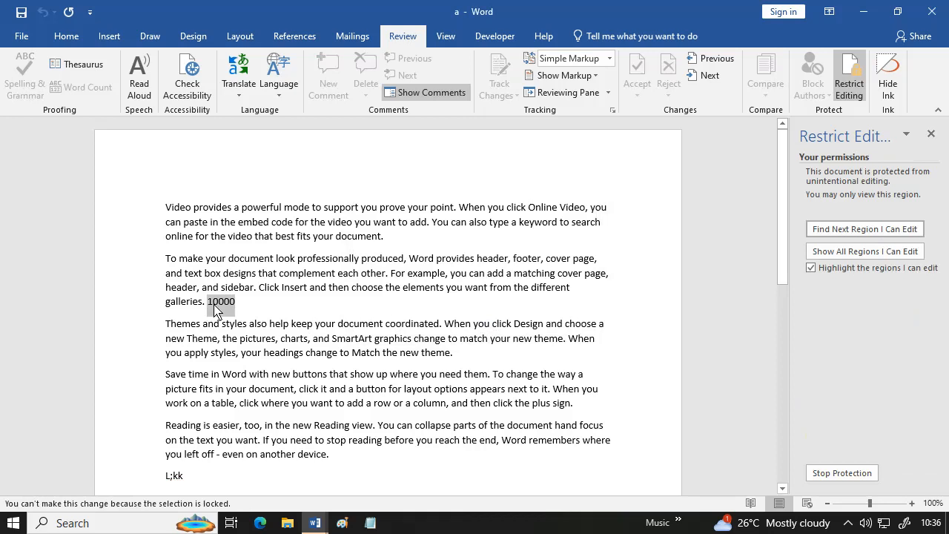
pyautogui.moveTo(265, 226); pyautogui.dragTo(421, 319)
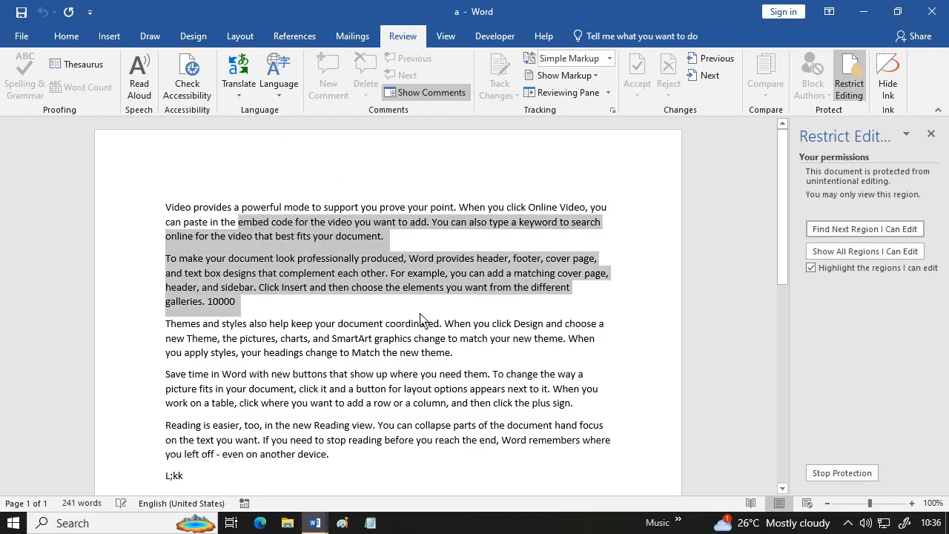
pyautogui.press('Delete')
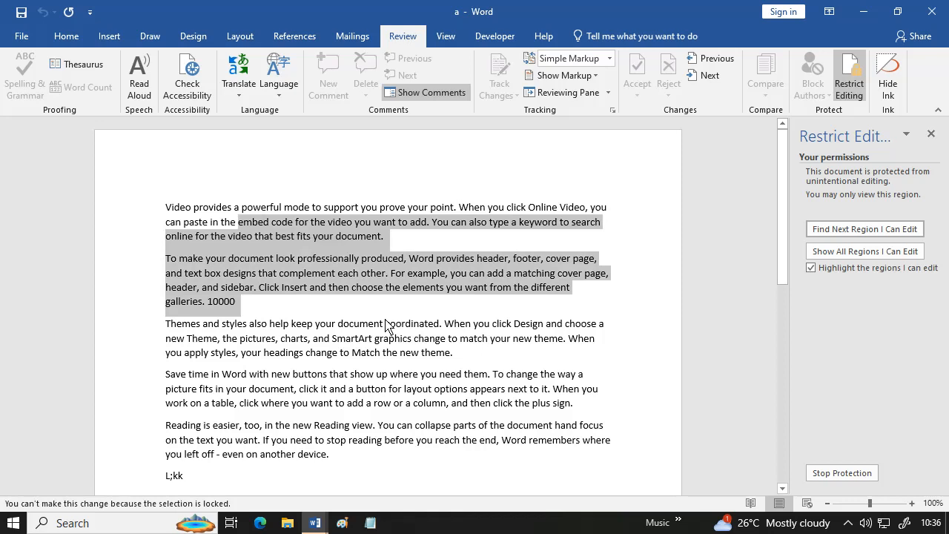
pyautogui.click(438, 441)
pyautogui.moveTo(362, 365); pyautogui.dragTo(522, 503)
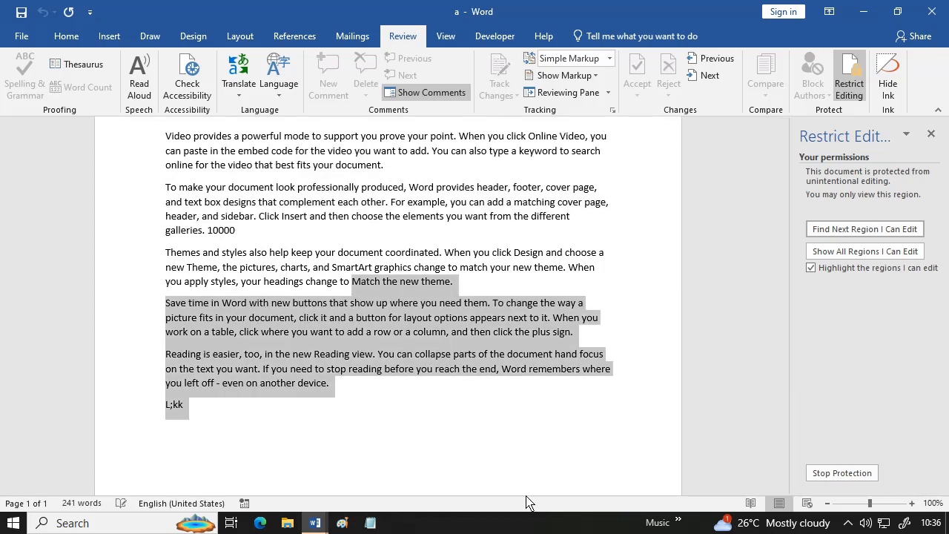
pyautogui.press('Delete')
# - Save the protected document a and close it
pyautogui.click(22, 41)
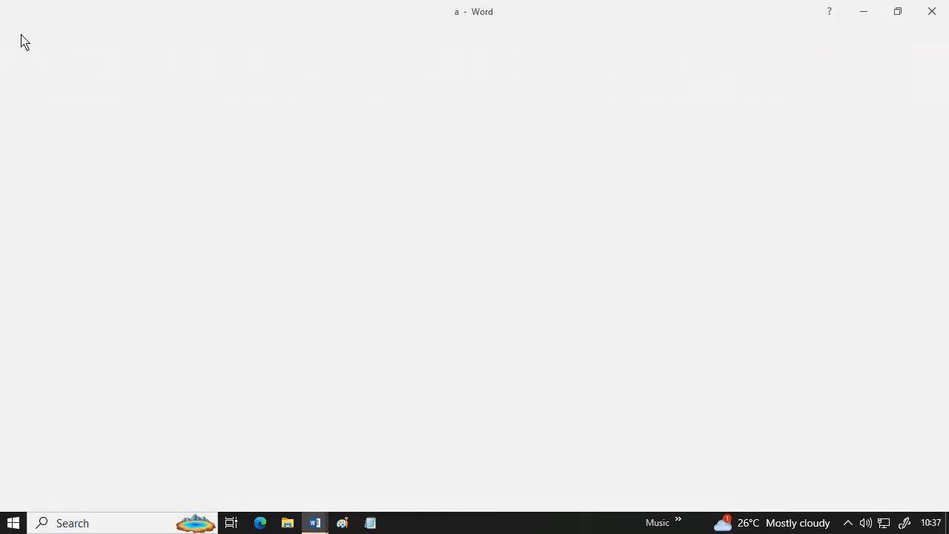
pyautogui.click(38, 161)
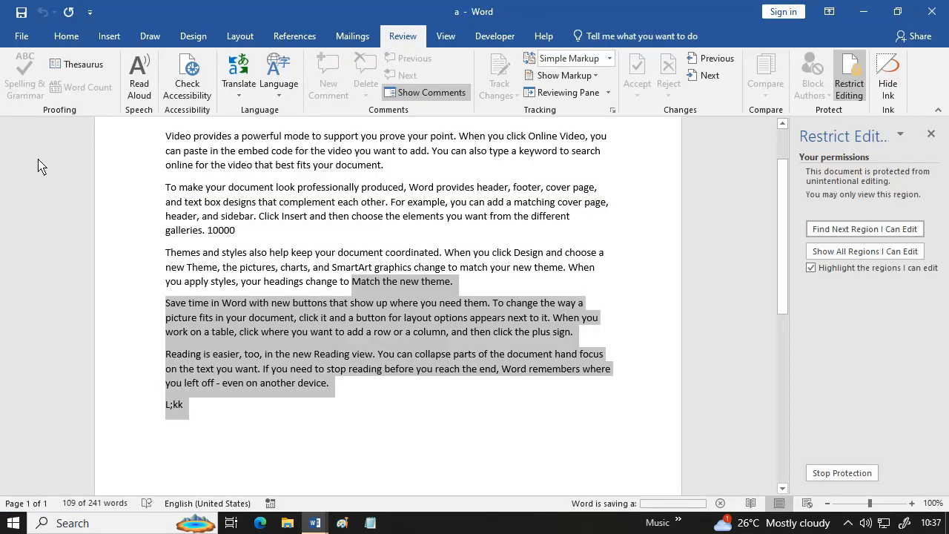
pyautogui.click(33, 43)
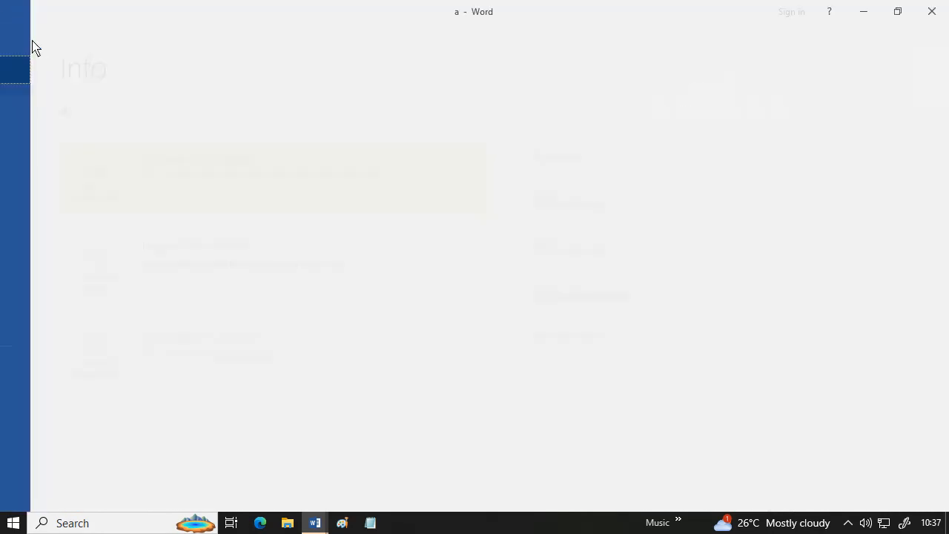
pyautogui.click(30, 325)
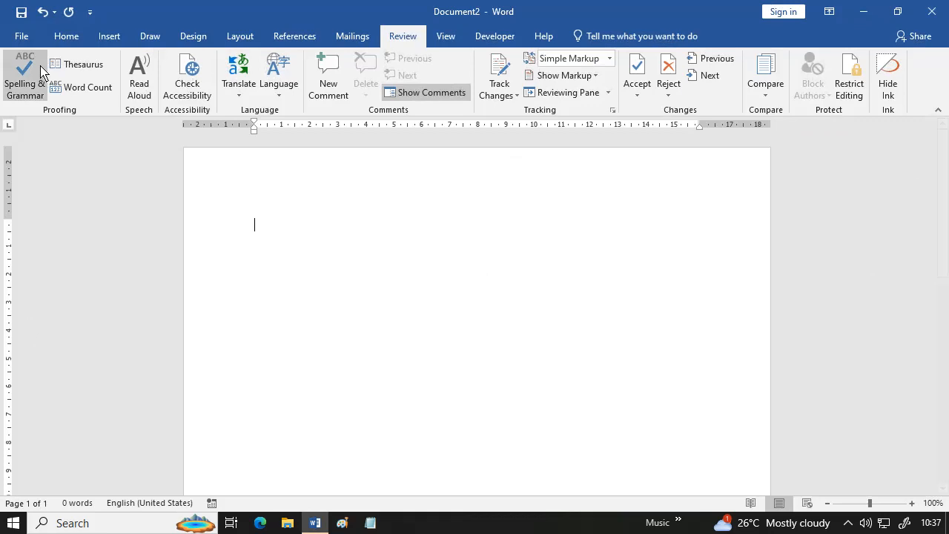
# - Reopen document a from recent files and confirm Backspace edits are refused
pyautogui.click(33, 43)
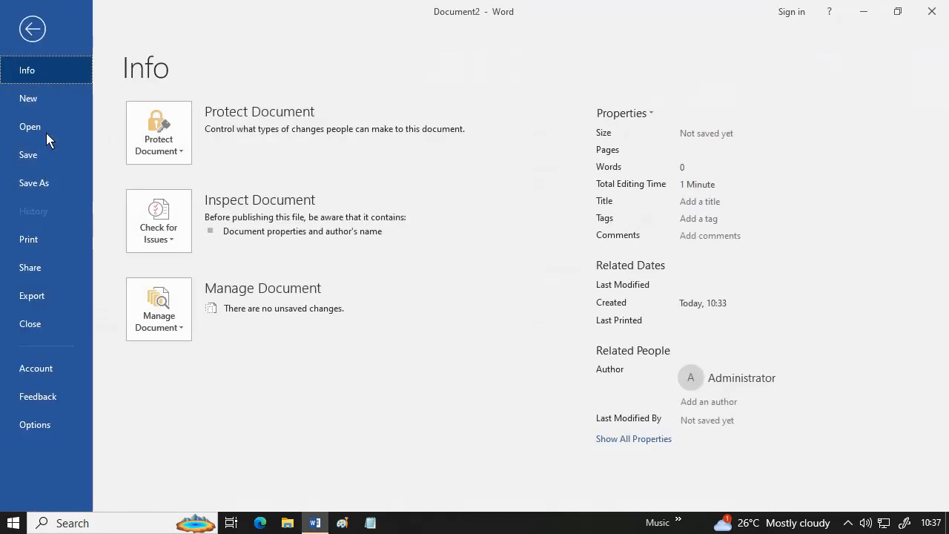
pyautogui.click(420, 204)
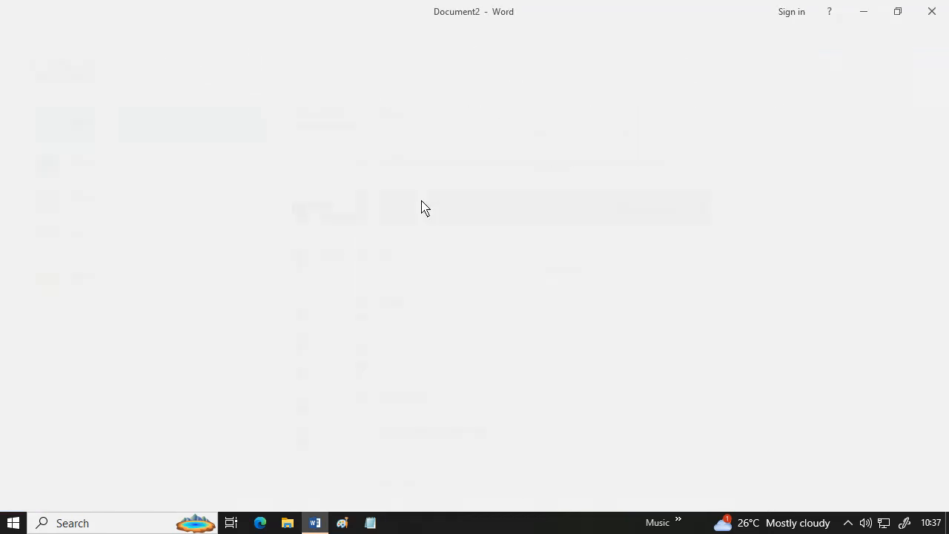
pyautogui.click(383, 260)
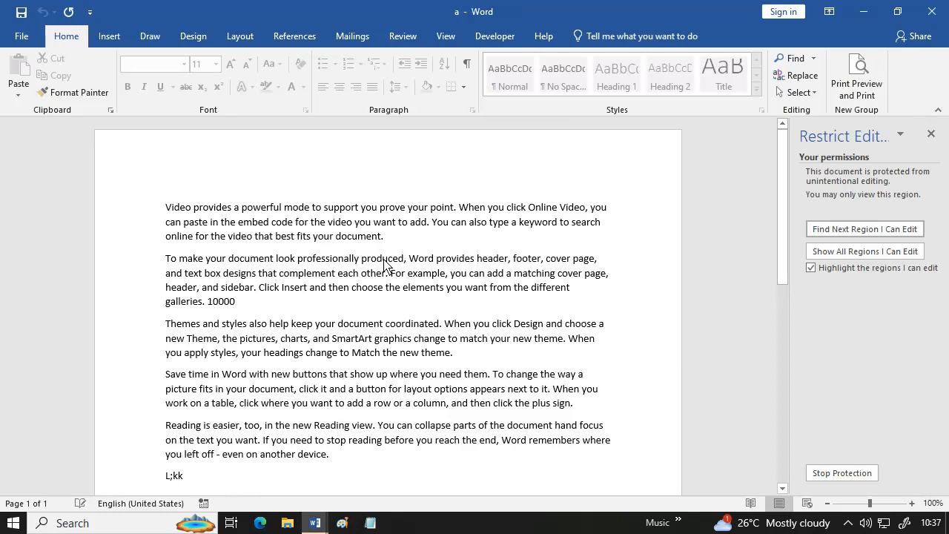
pyautogui.press('BackSpace')
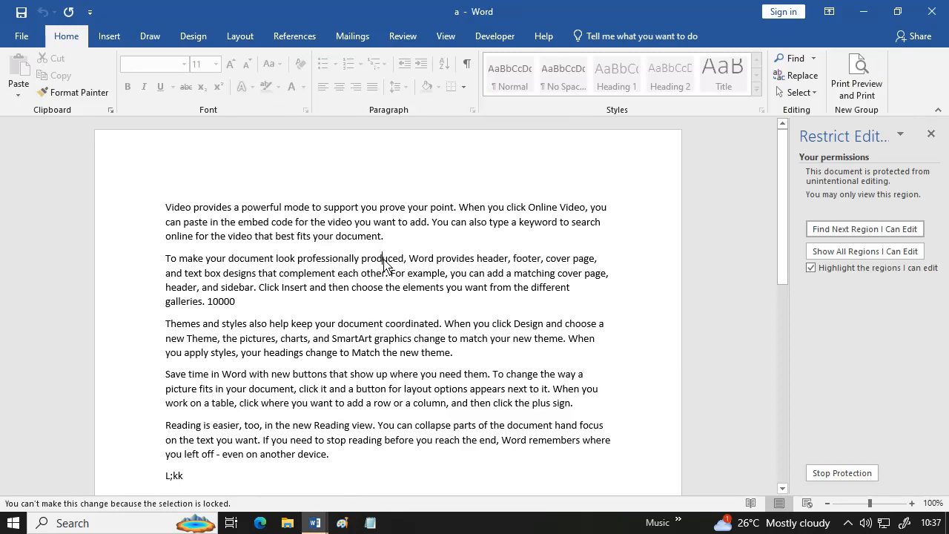
pyautogui.press('BackSpace')
pyautogui.press('BackSpace')
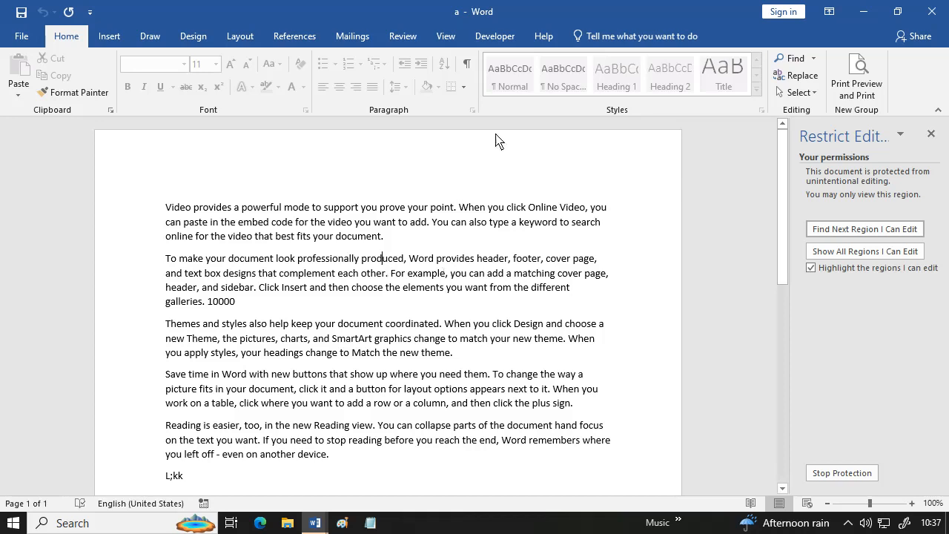
# - Stop protection on document a with its password and select the number 10000
pyautogui.click(398, 43)
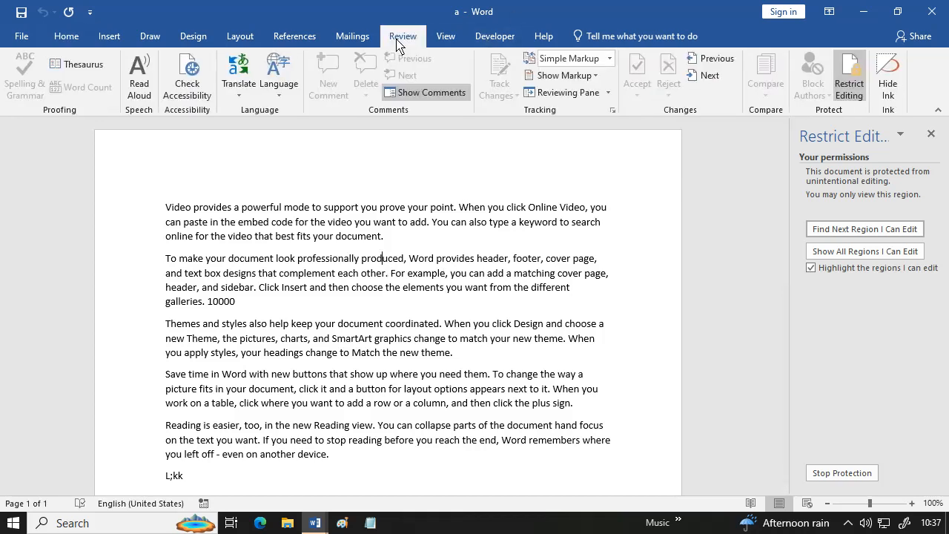
pyautogui.click(849, 476)
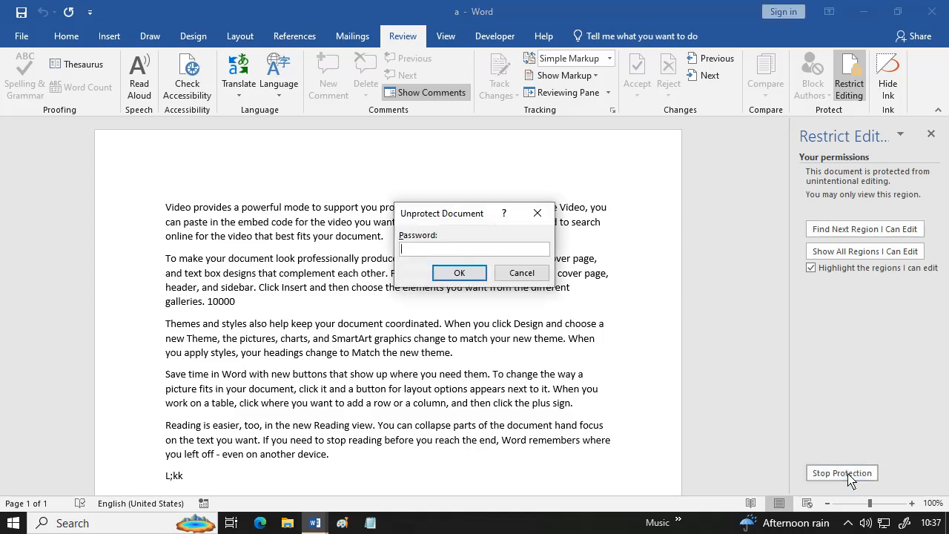
pyautogui.write('123')
pyautogui.click(459, 273)
pyautogui.moveTo(238, 307); pyautogui.dragTo(207, 312)
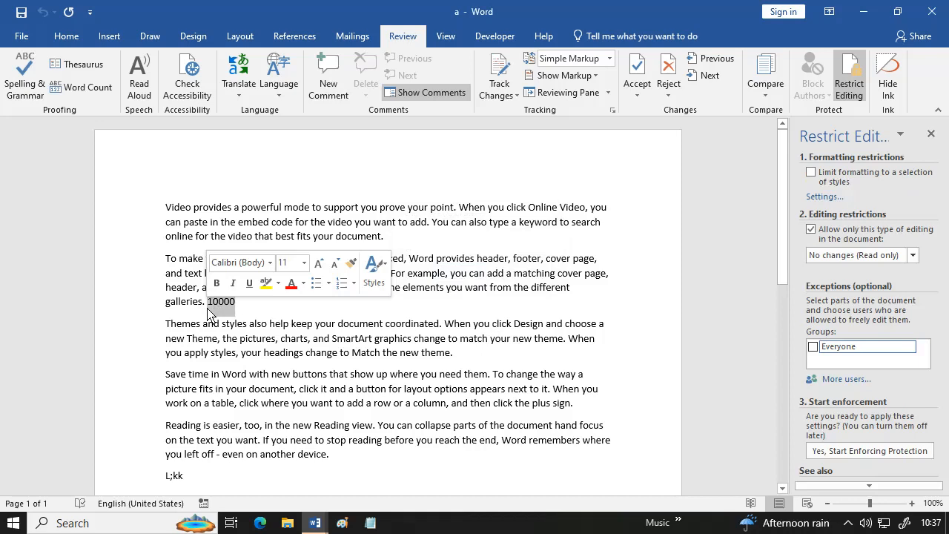
# - Replace 10000 with 15000 and minimize the document a window
pyautogui.write('15000')
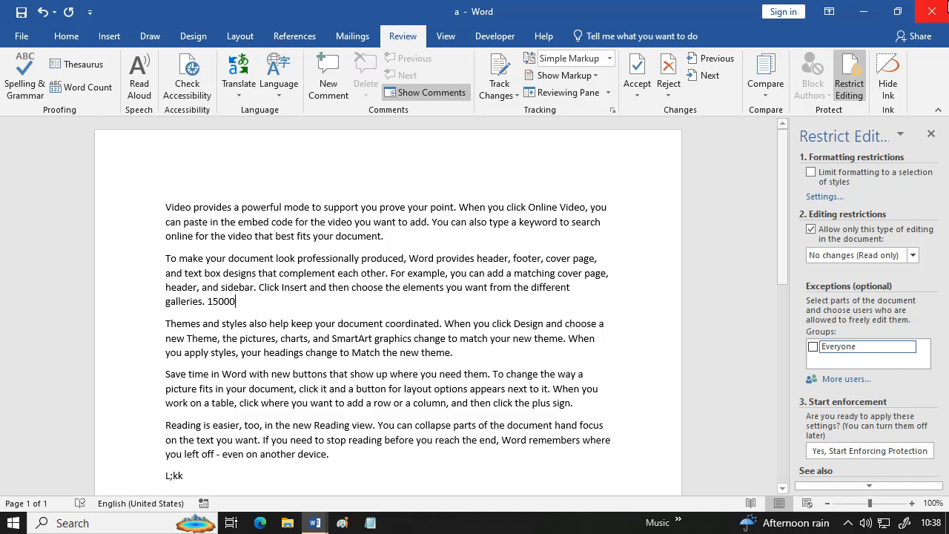
pyautogui.click(864, 11)
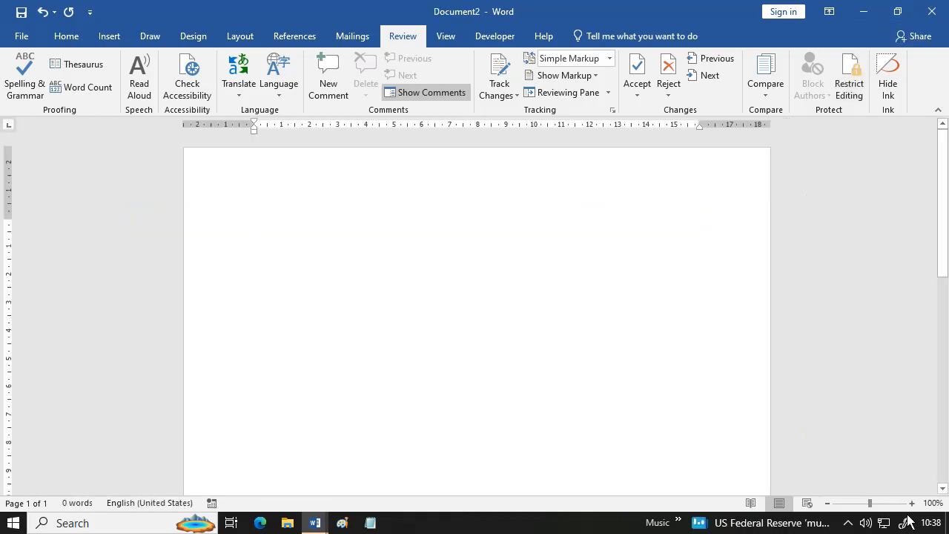
pyautogui.click(848, 523)
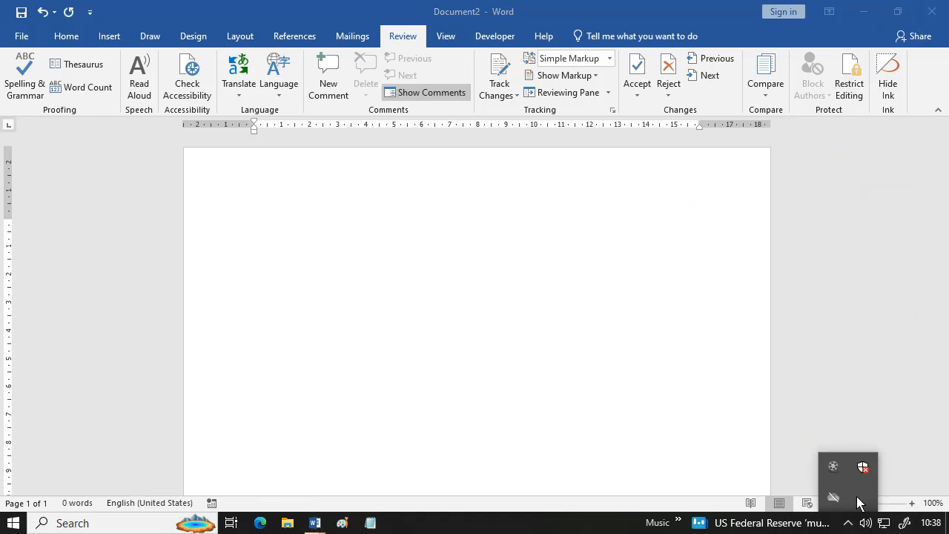
pyautogui.click(833, 467)
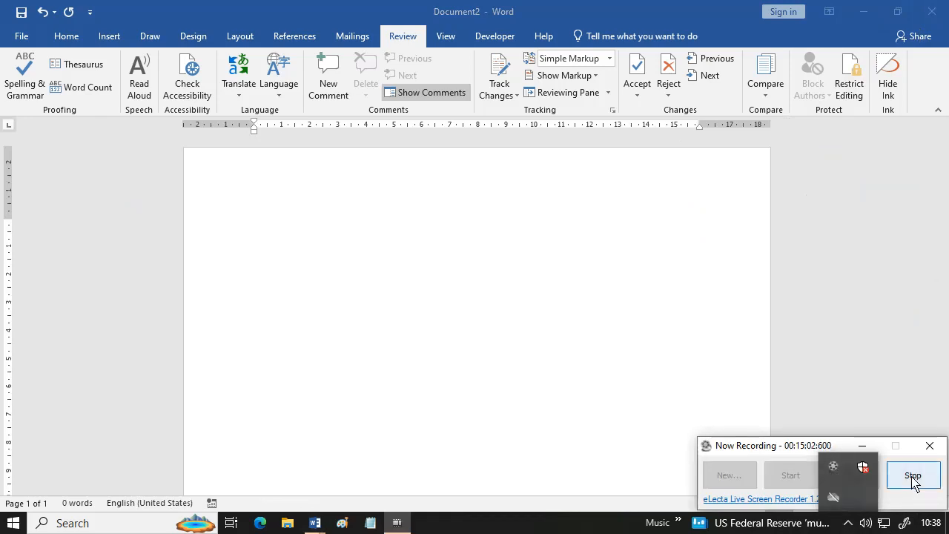